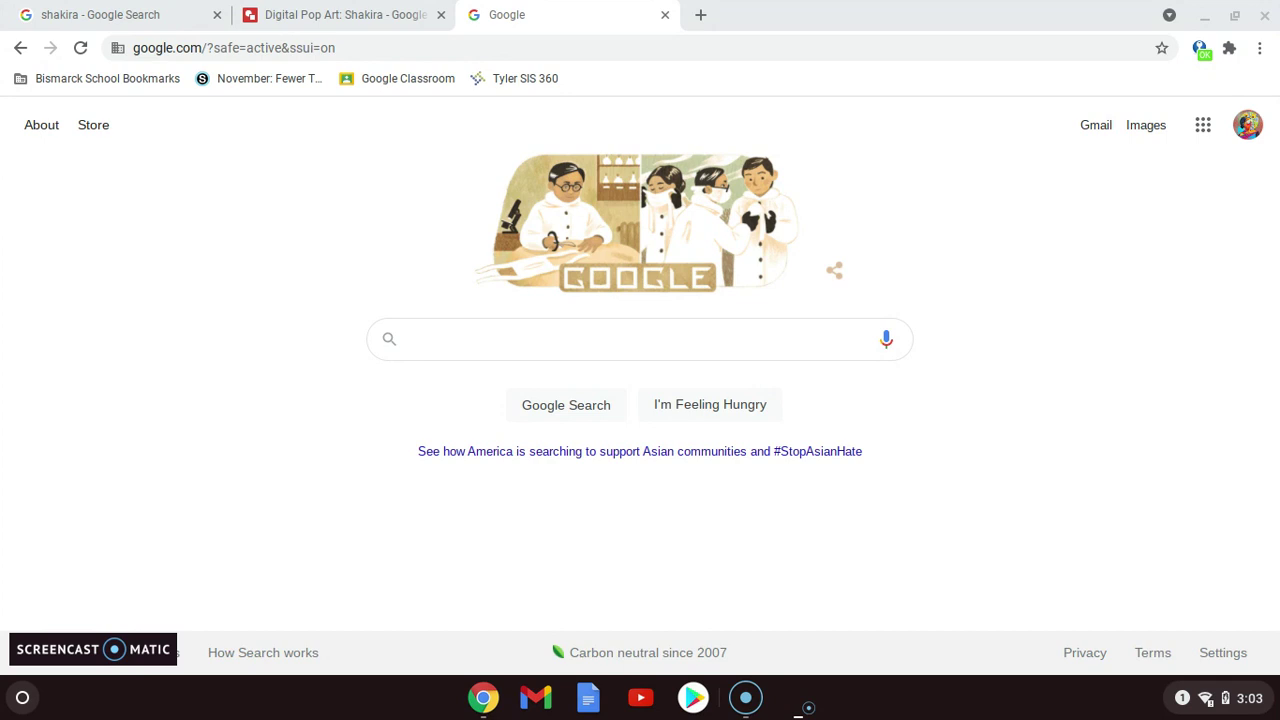
Step: Search Google for "lady gaga" and show the image results
left_click(570, 345)
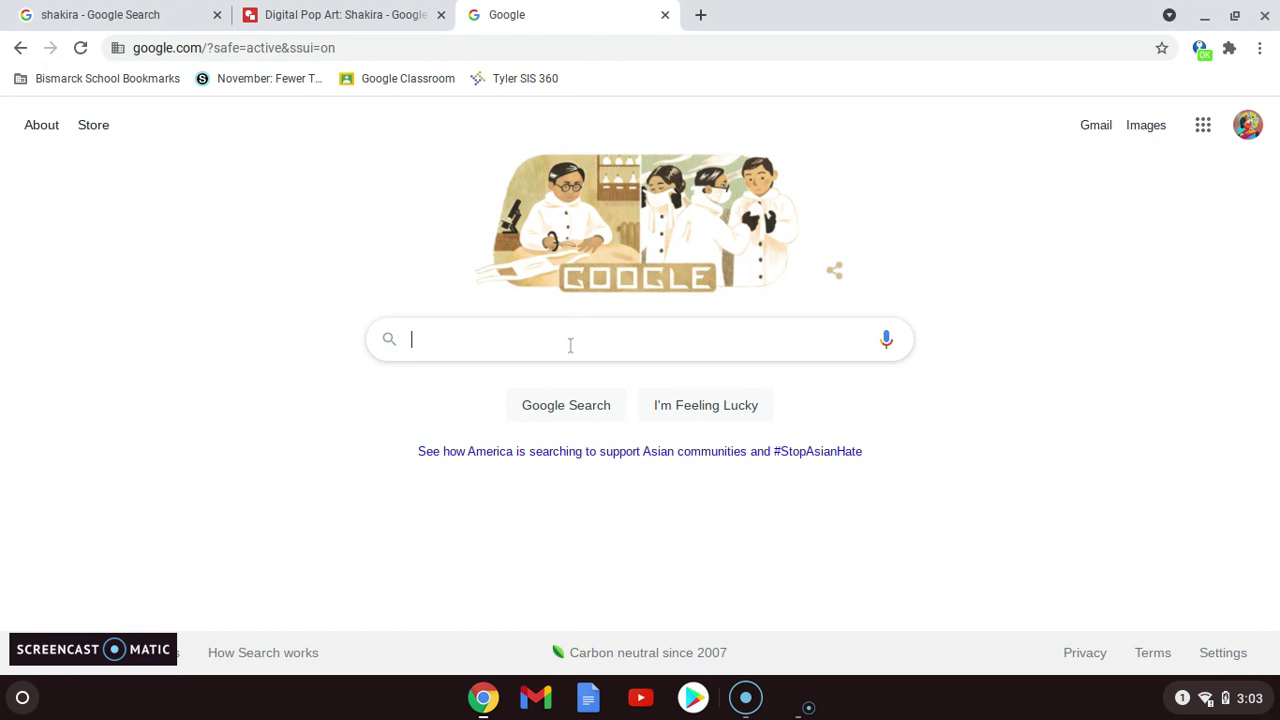
type("lady")
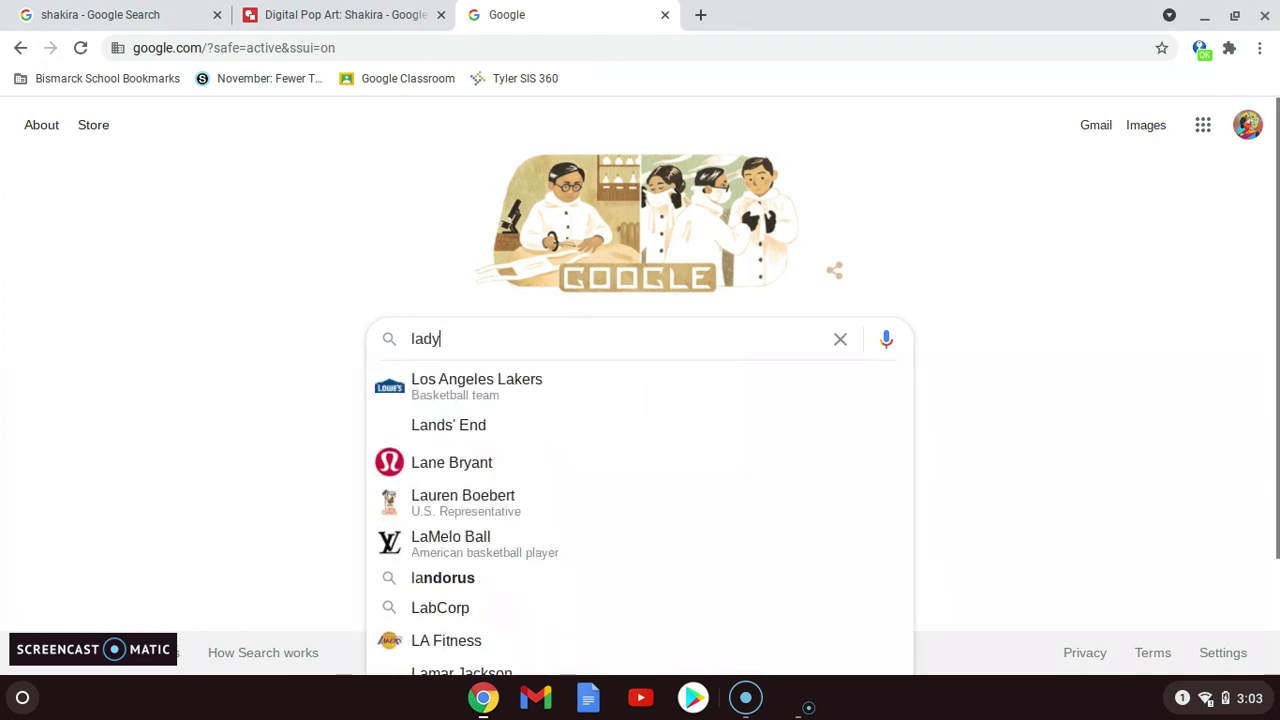
type(" gaga")
key("Return")
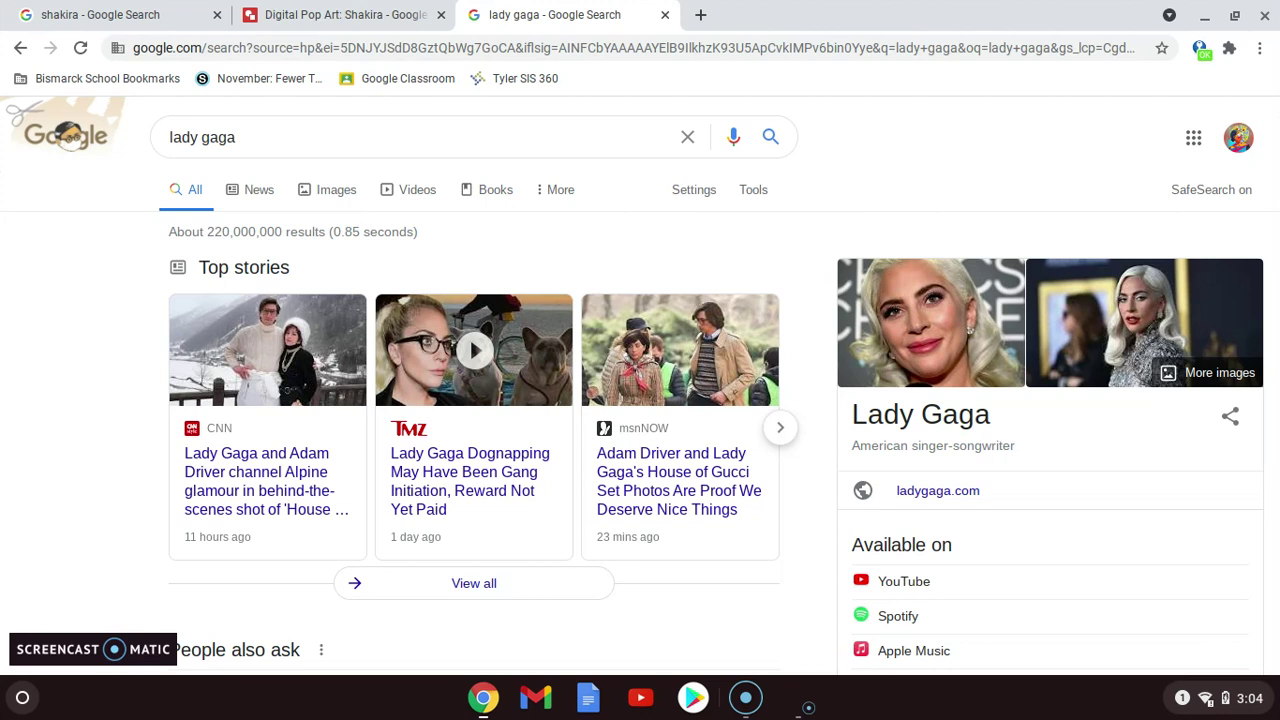
left_click(337, 203)
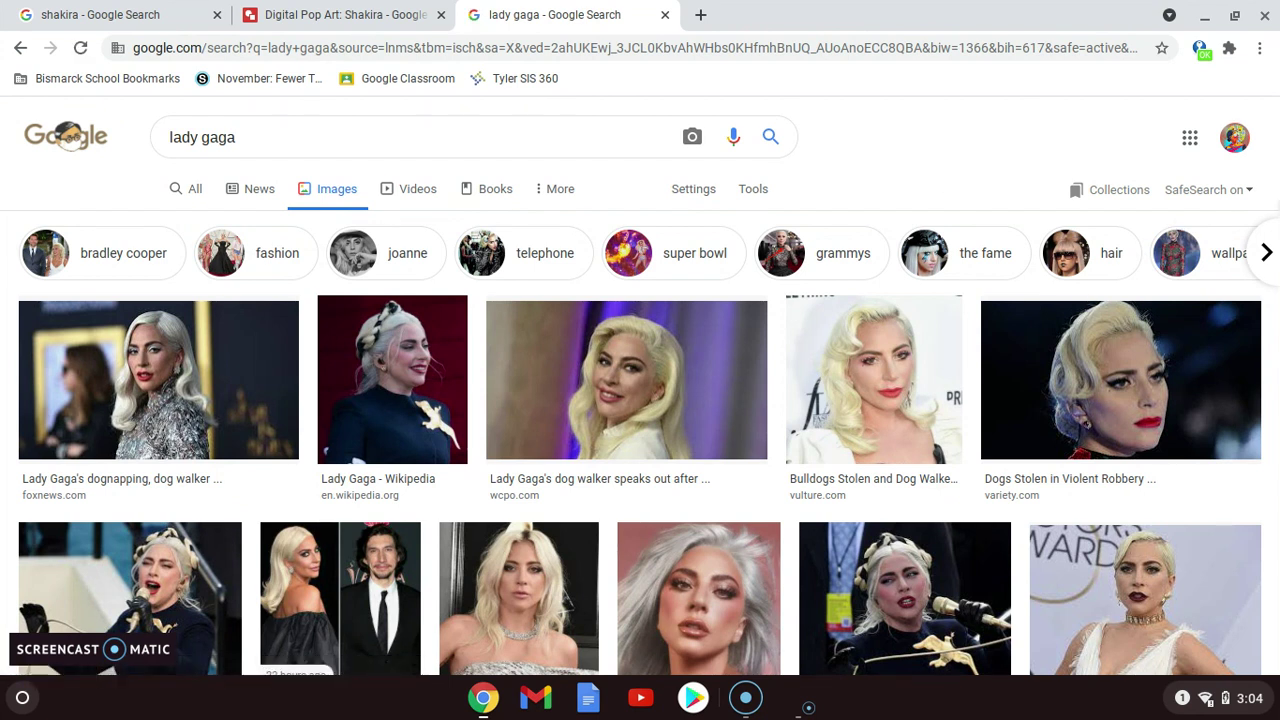
Step: Browse the Lady Gaga image results and open the pink-haired 'Chromatica' photo from Rolling Stone in the preview
left_click_drag(1276, 137, 1276, 255)
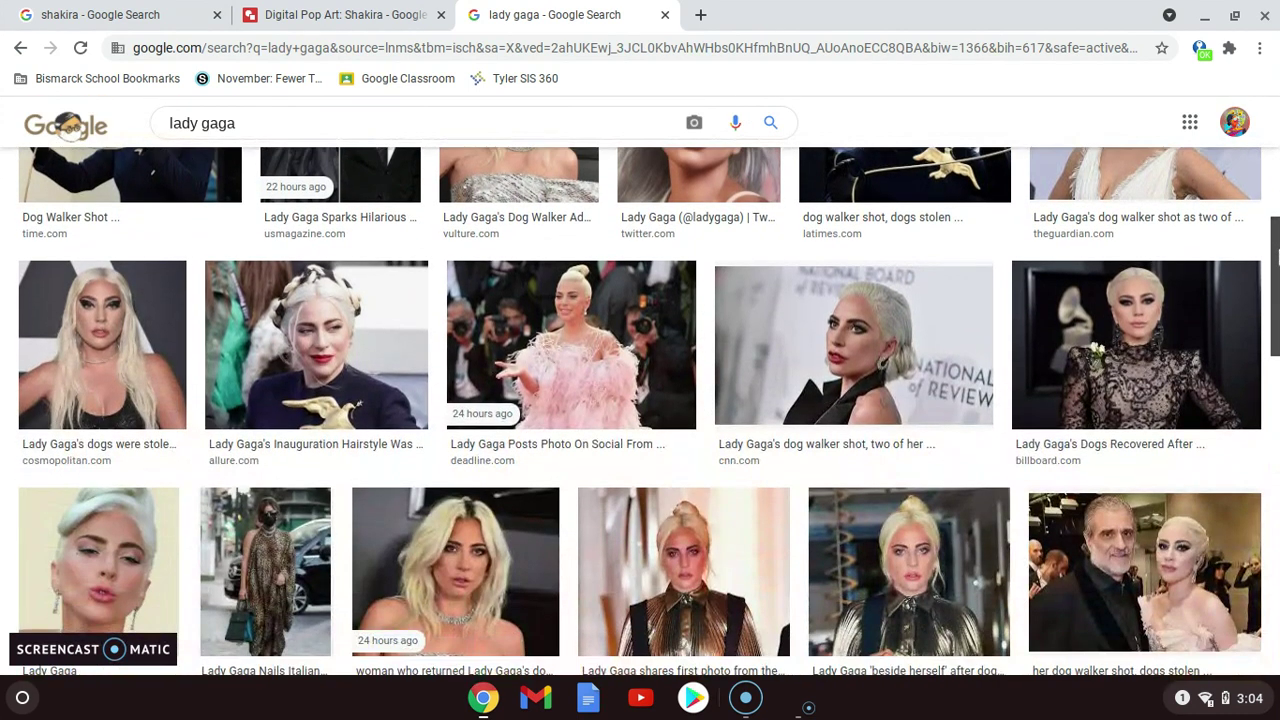
left_click_drag(1276, 255, 1277, 290)
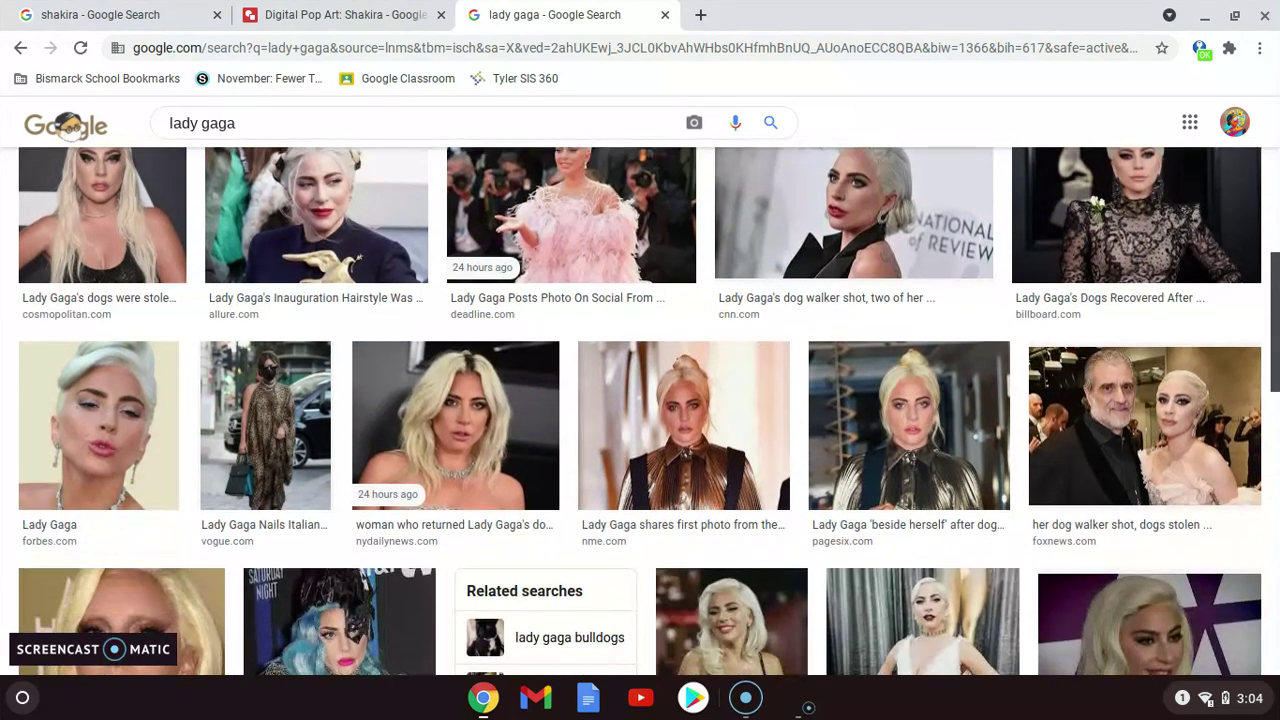
left_click_drag(1277, 290, 1277, 325)
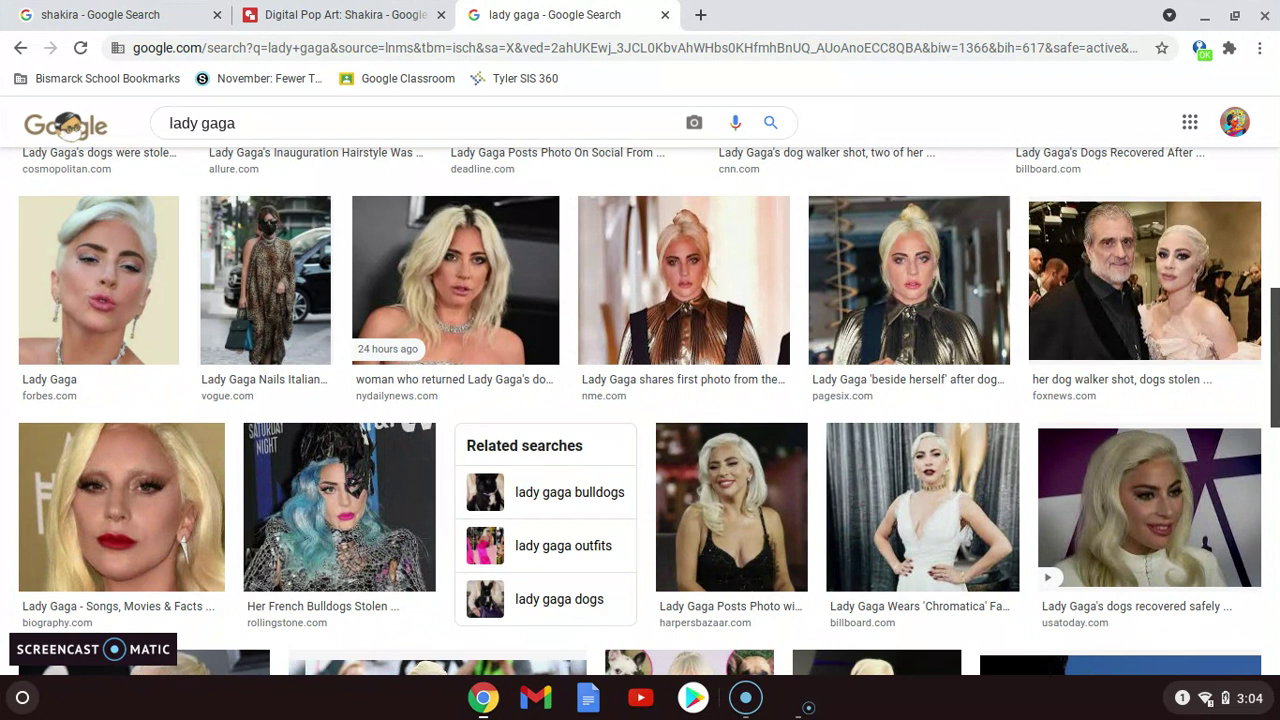
left_click_drag(1277, 329, 1277, 352)
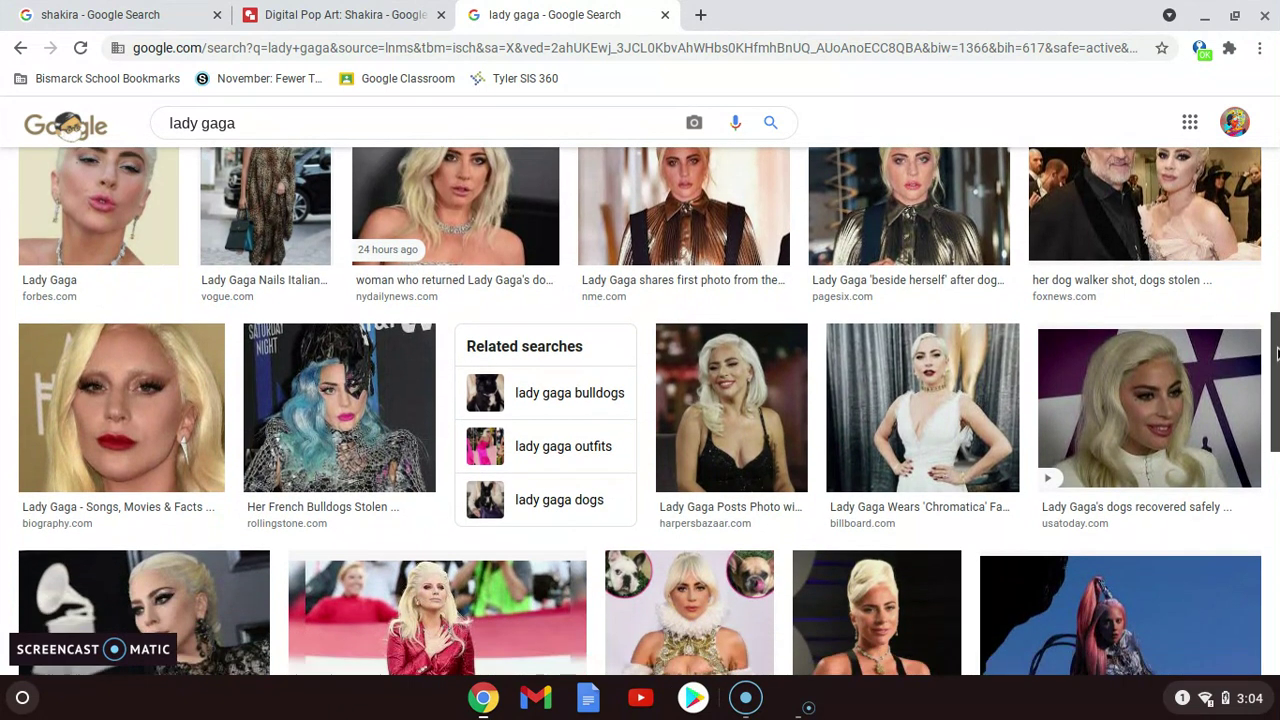
left_click_drag(1277, 352, 1277, 409)
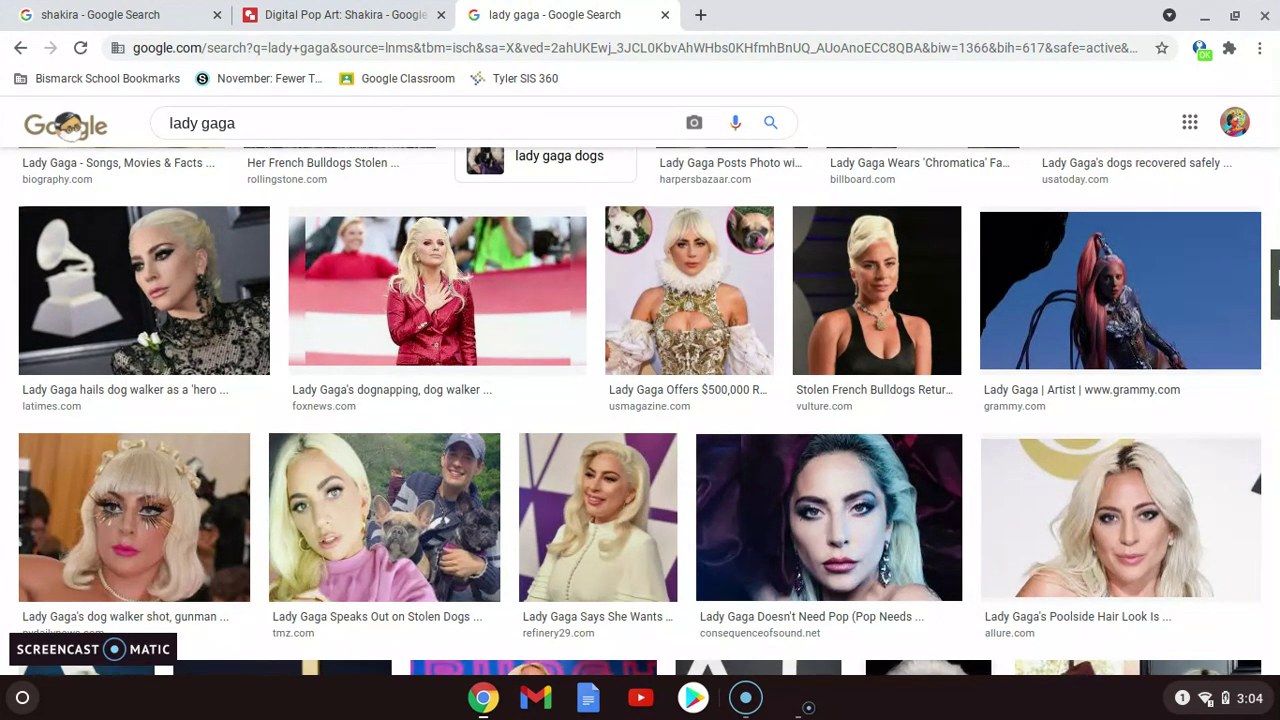
left_click_drag(1276, 280, 1276, 338)
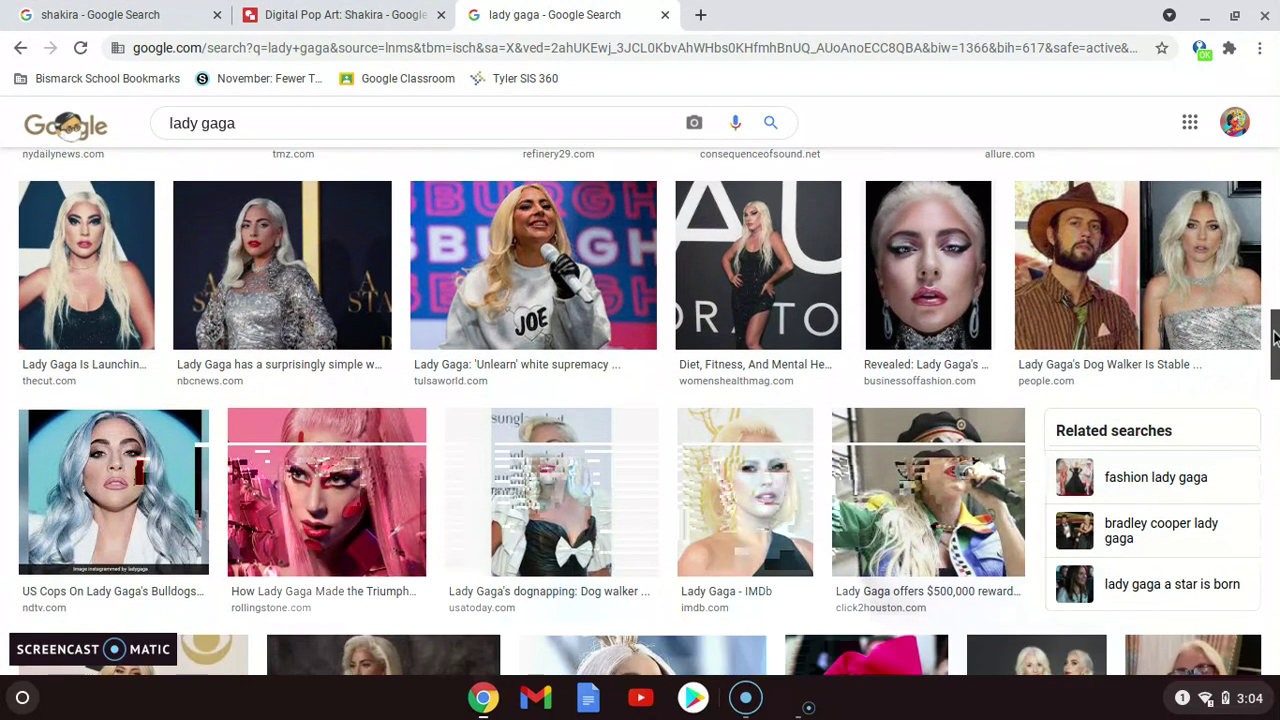
left_click(333, 484)
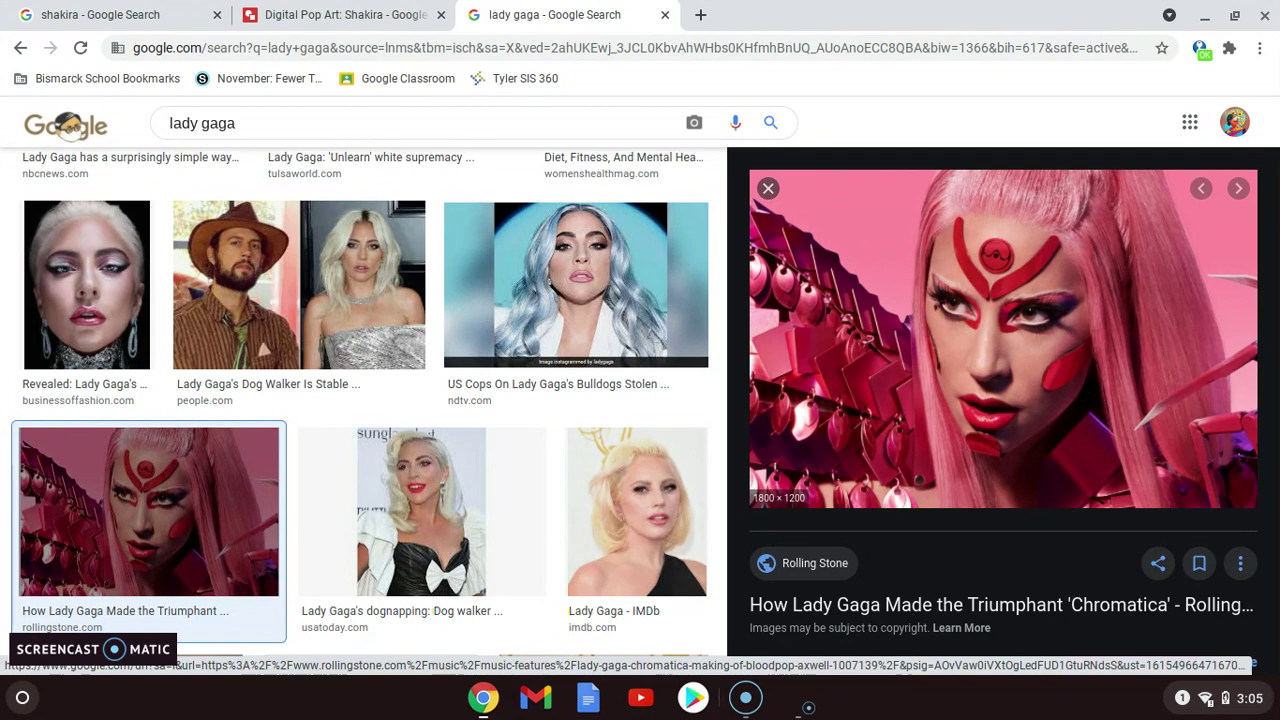
Step: Save the previewed image to My Drive in Google Drive as "Gaga for Junior Art.jpg", resuming the download if it is interrupted
right_click(774, 190)
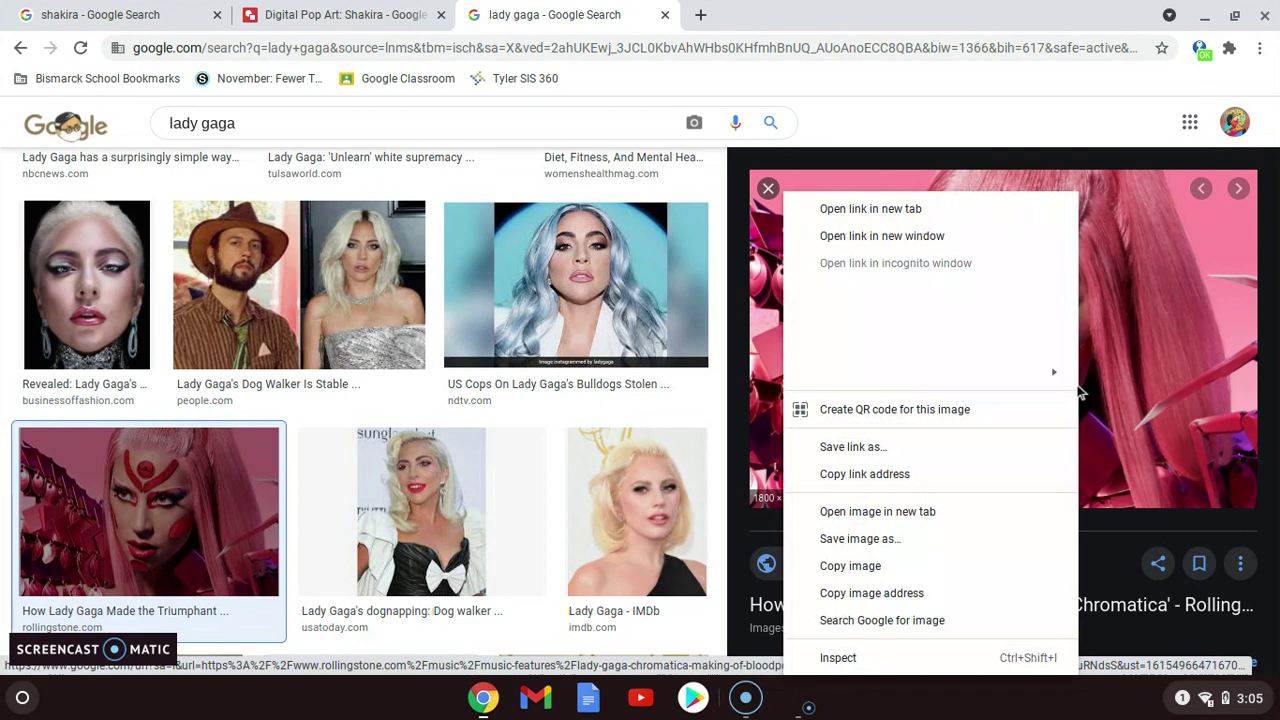
right_click(1080, 393)
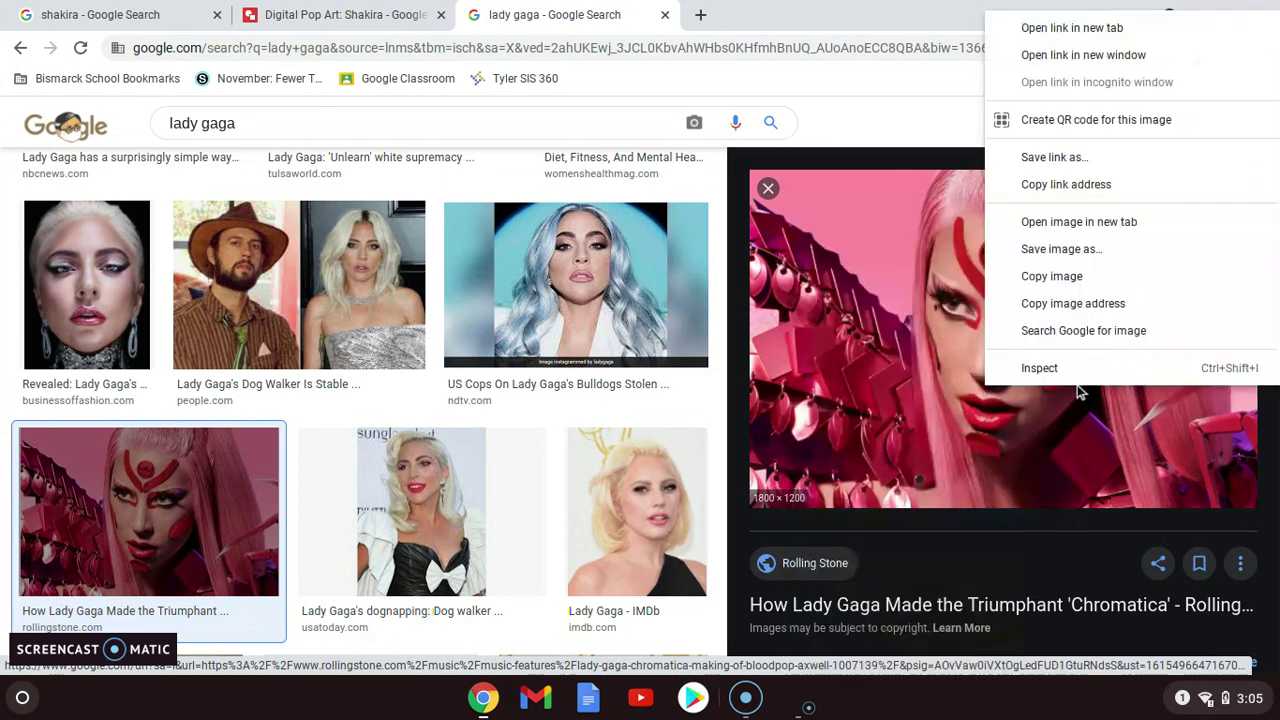
left_click(1091, 249)
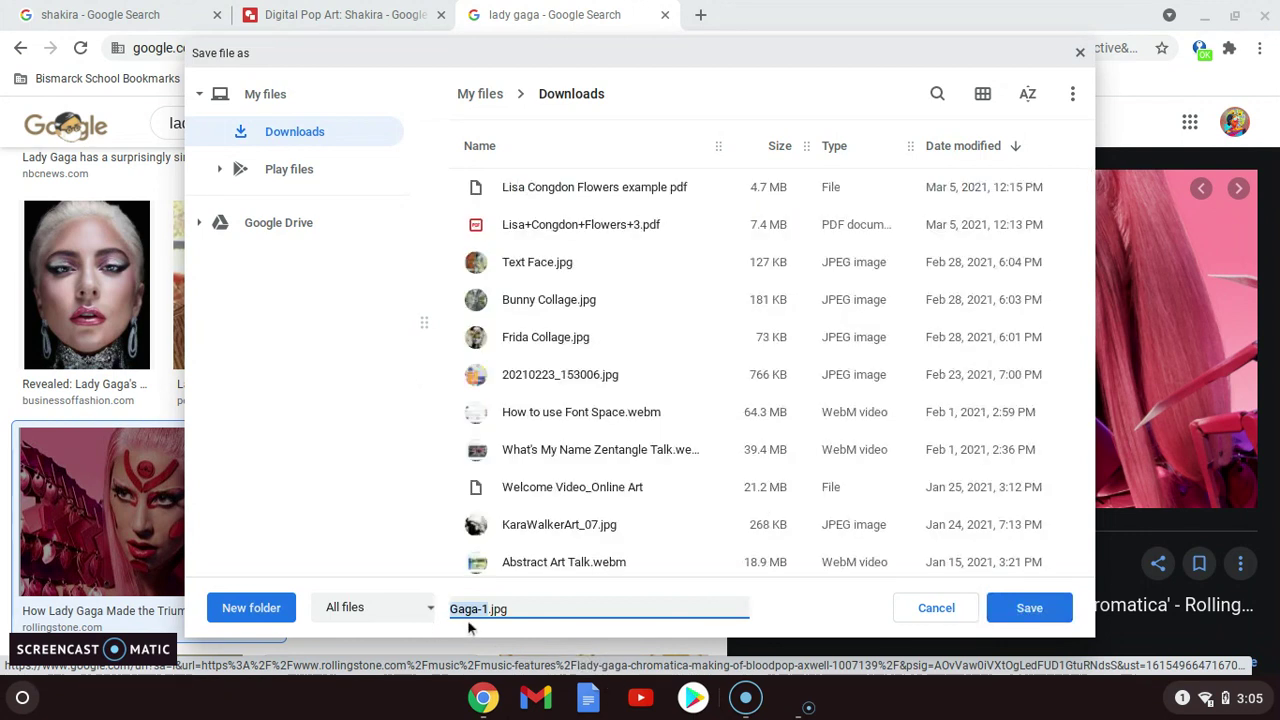
type("Gaga for Junior Art")
left_click(298, 233)
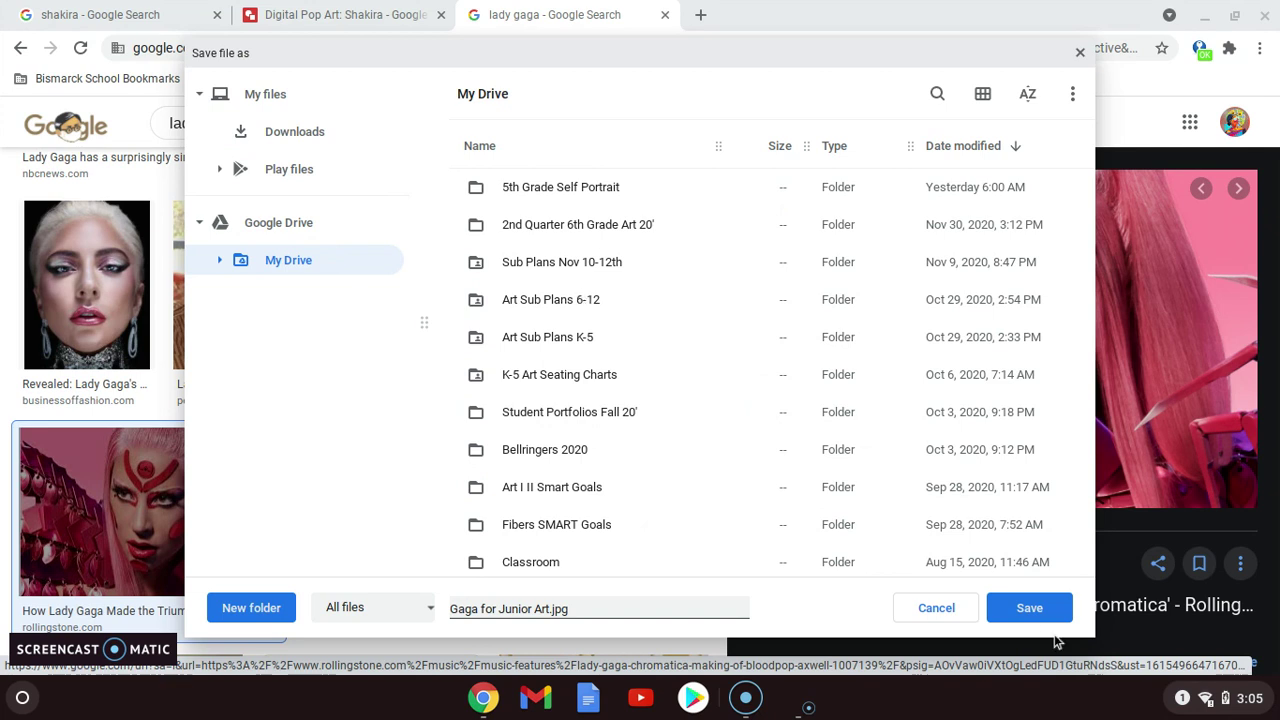
left_click(1030, 608)
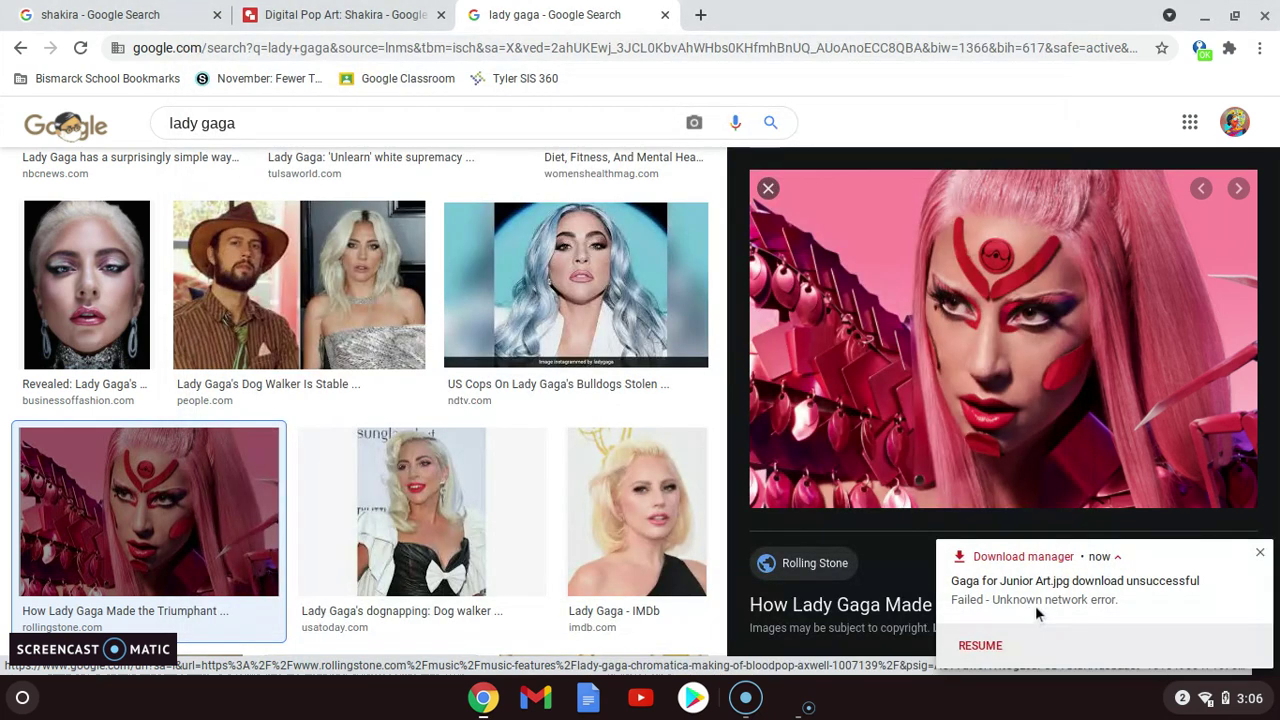
left_click(990, 646)
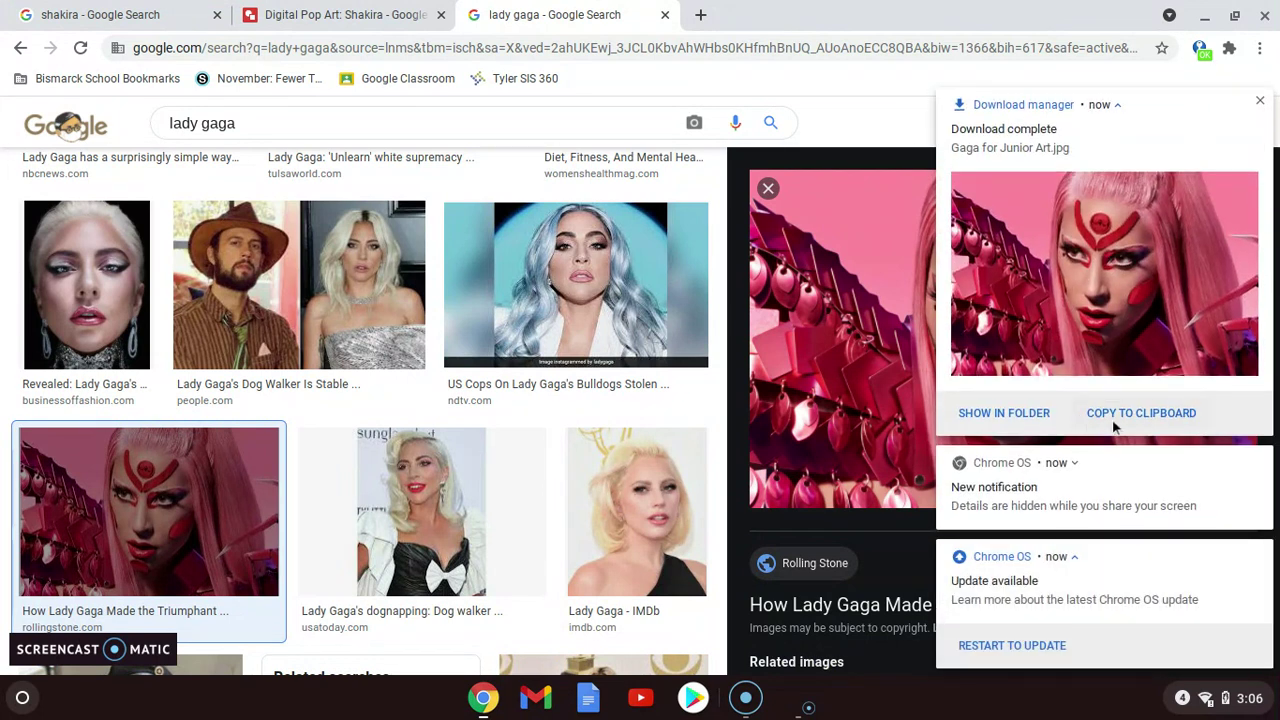
Step: Check the recent files for the downloaded Gaga for Junior Art.jpg, then minimize the file manager
left_click(1039, 412)
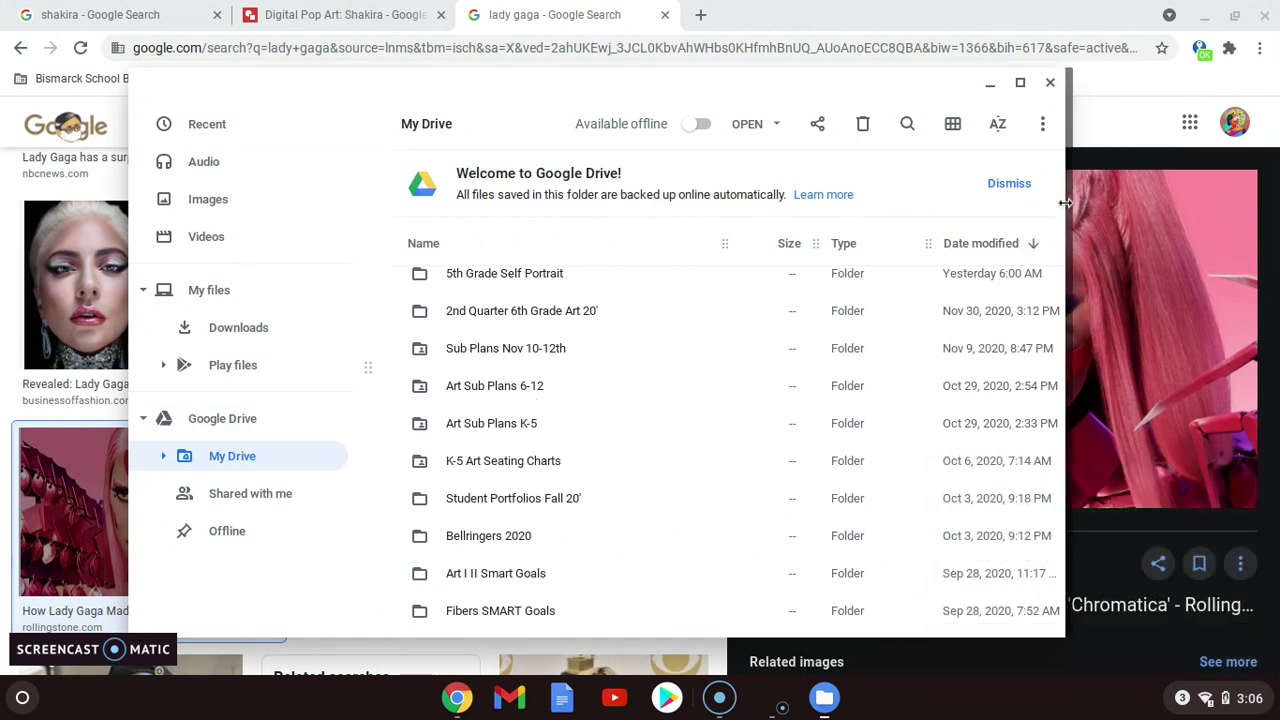
left_click(214, 133)
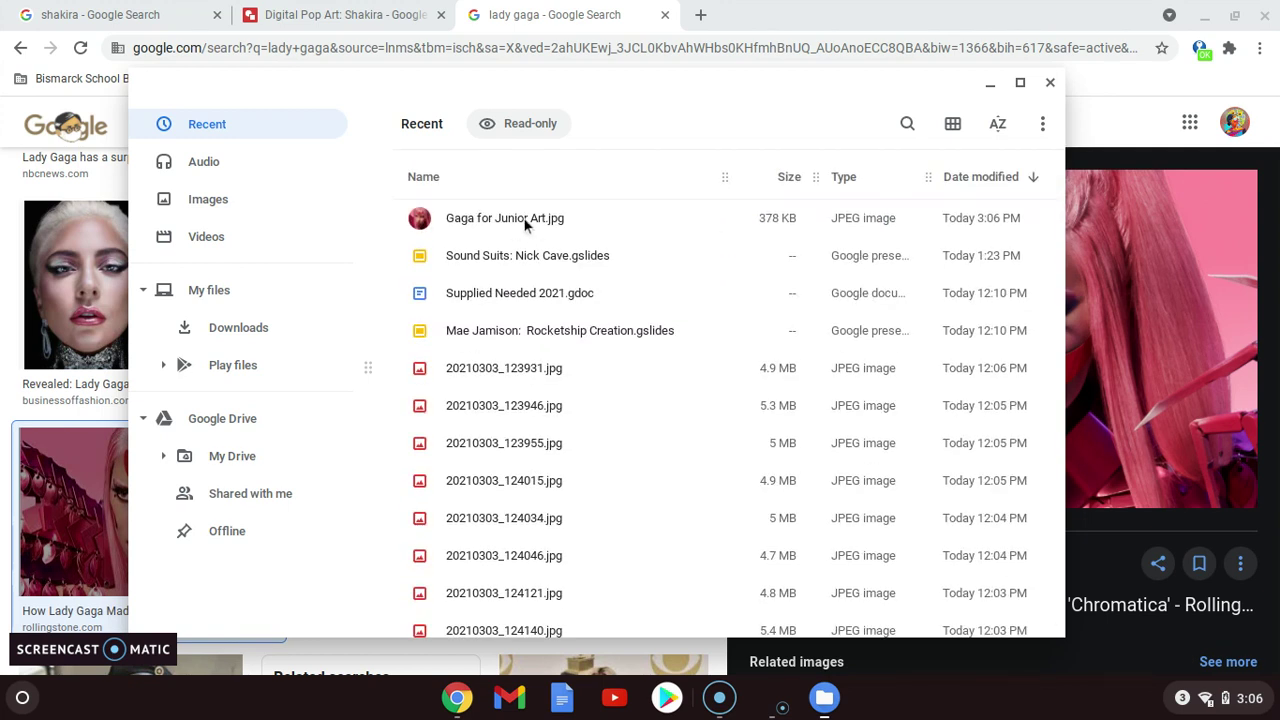
left_click(988, 86)
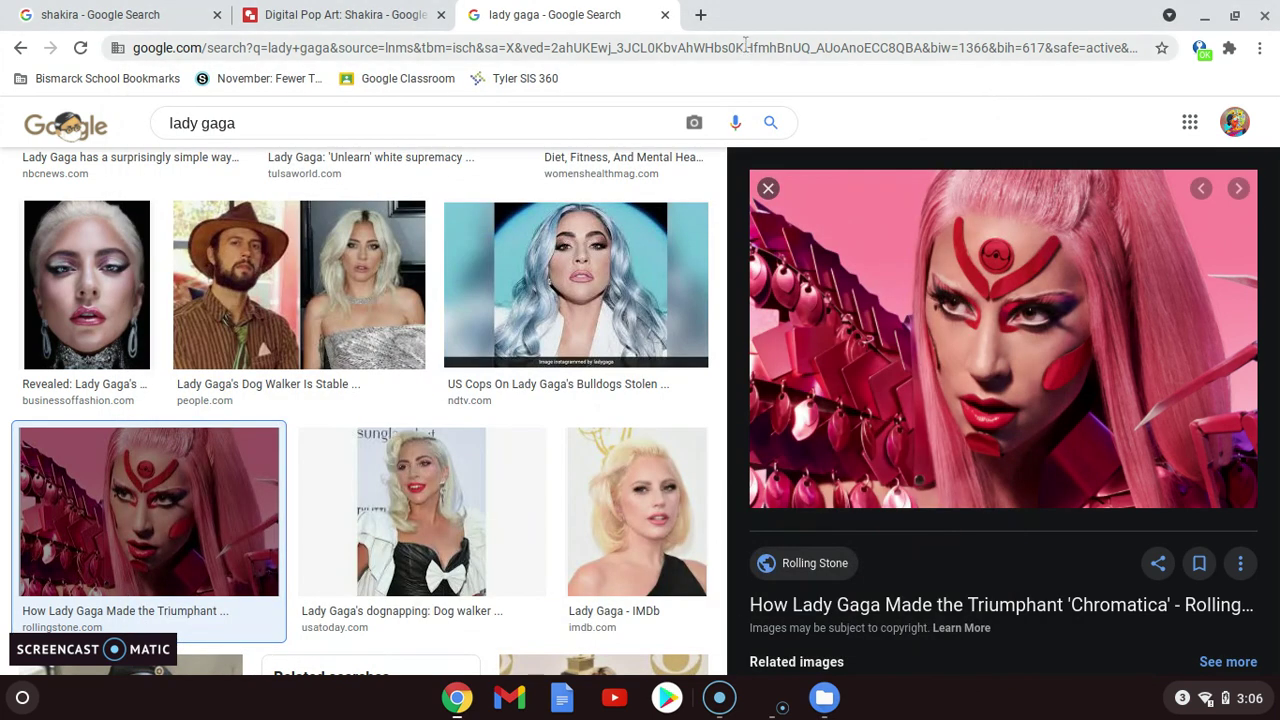
Step: Close the image search page, search for "google drawings" in a new tab and open a blank drawing in Google Drawings
left_click(625, 50)
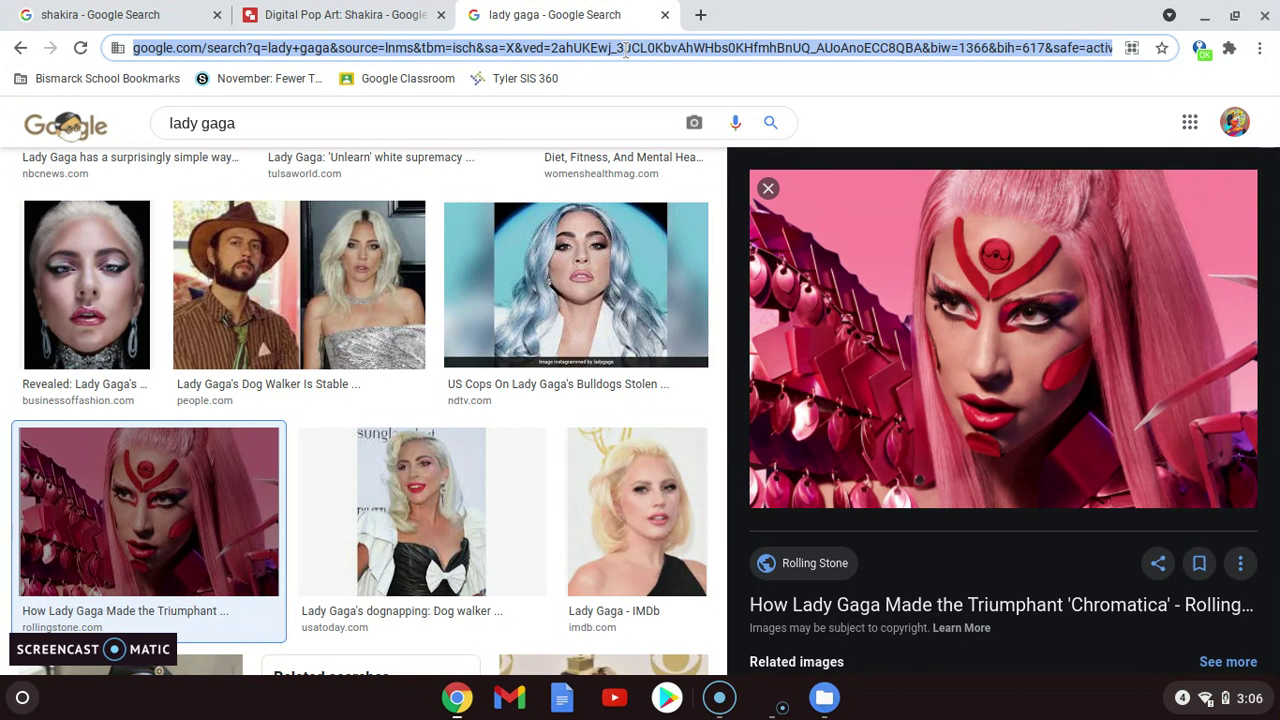
left_click(665, 14)
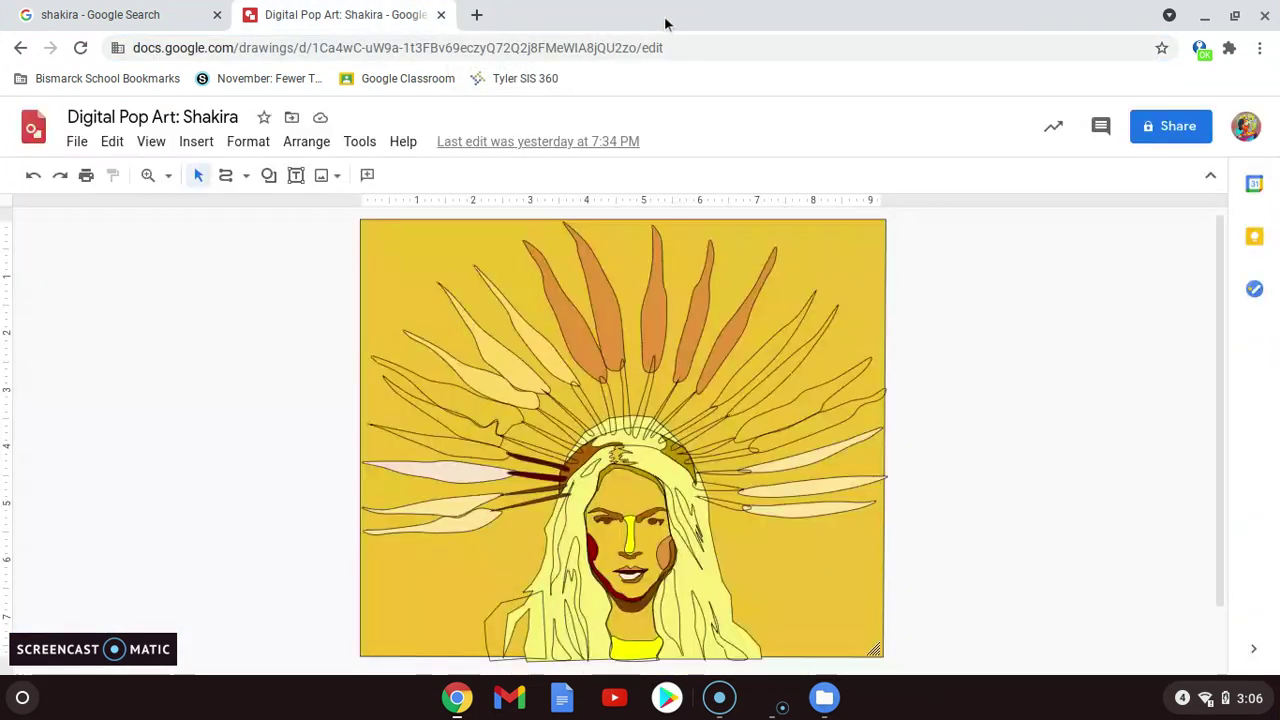
left_click(477, 14)
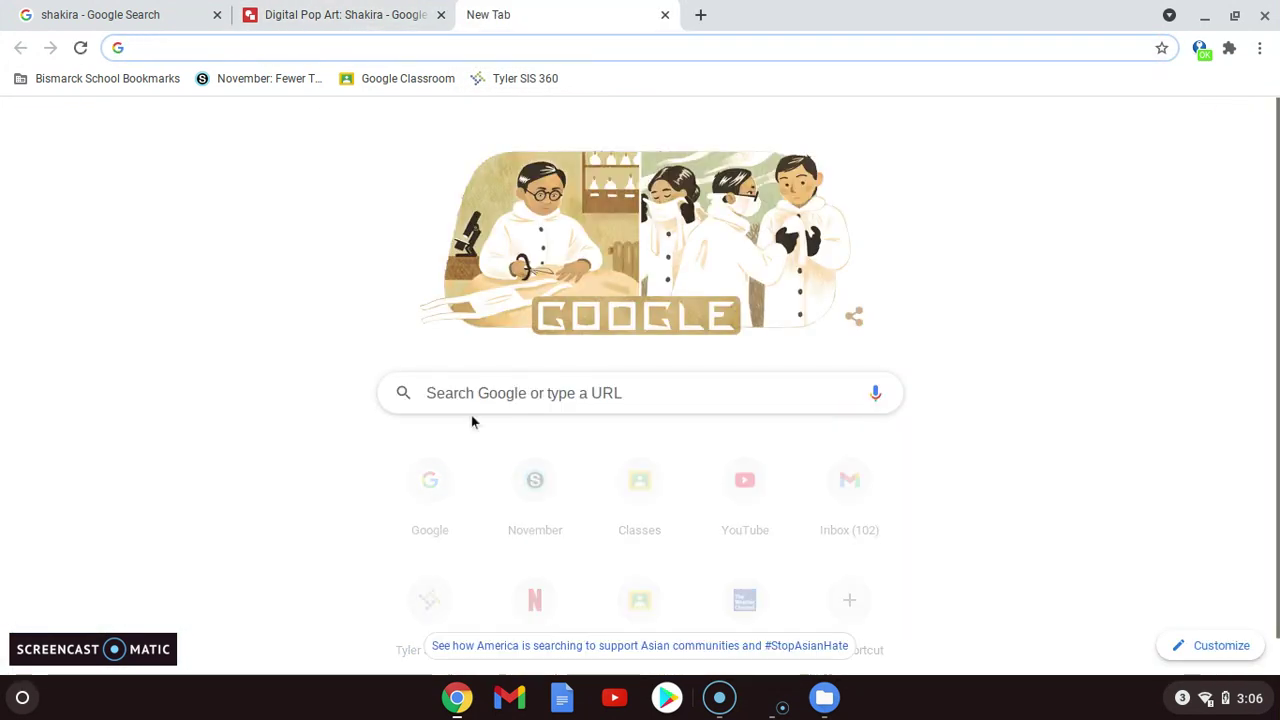
left_click(464, 394)
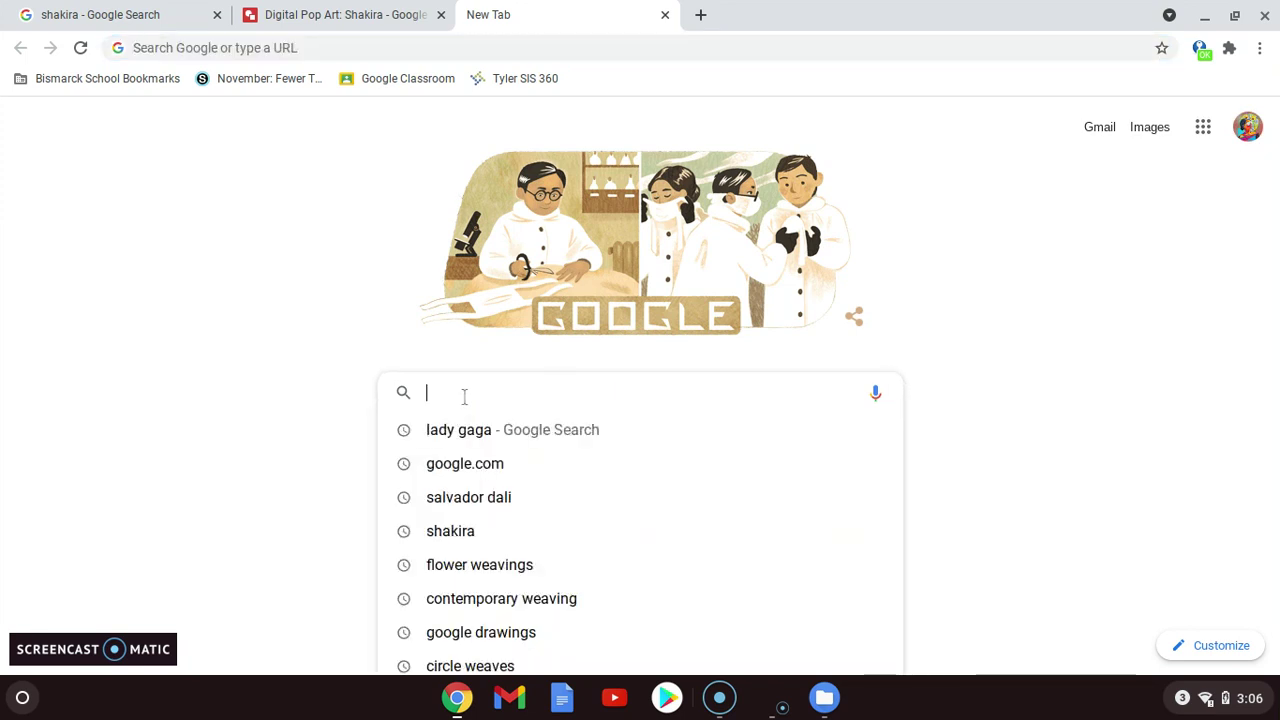
type("google dra")
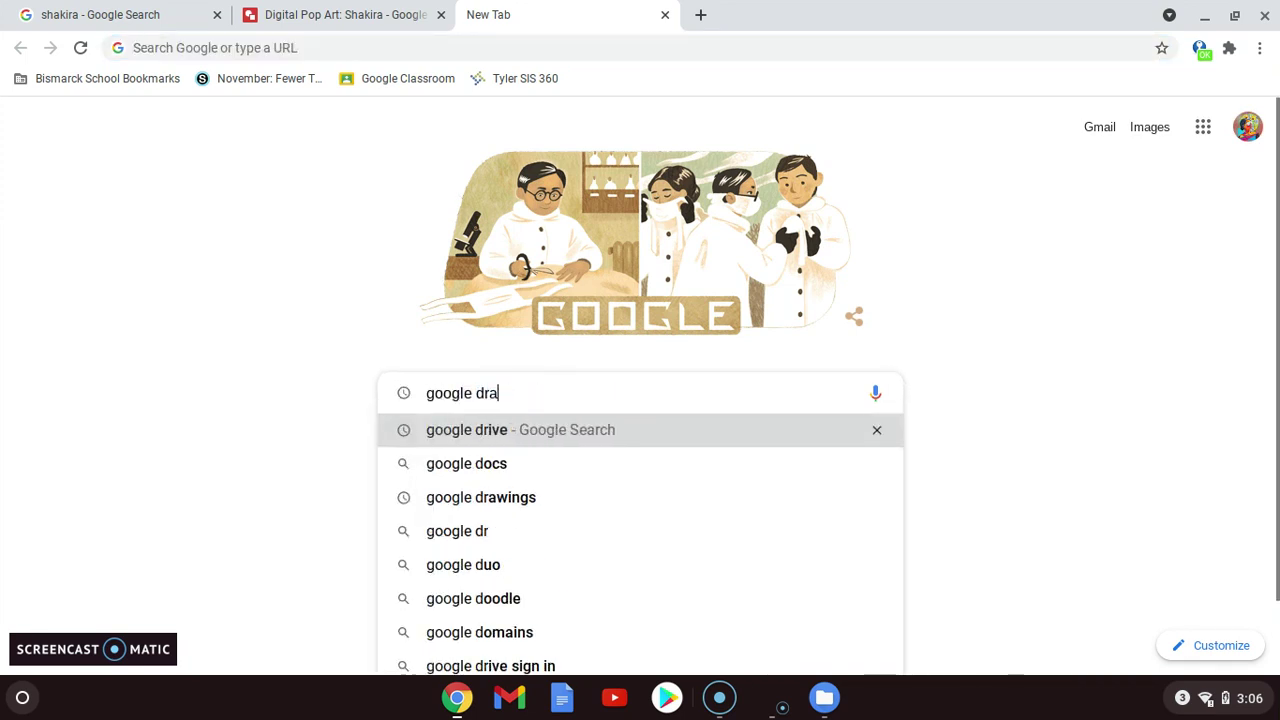
type("wngs")
key("Return")
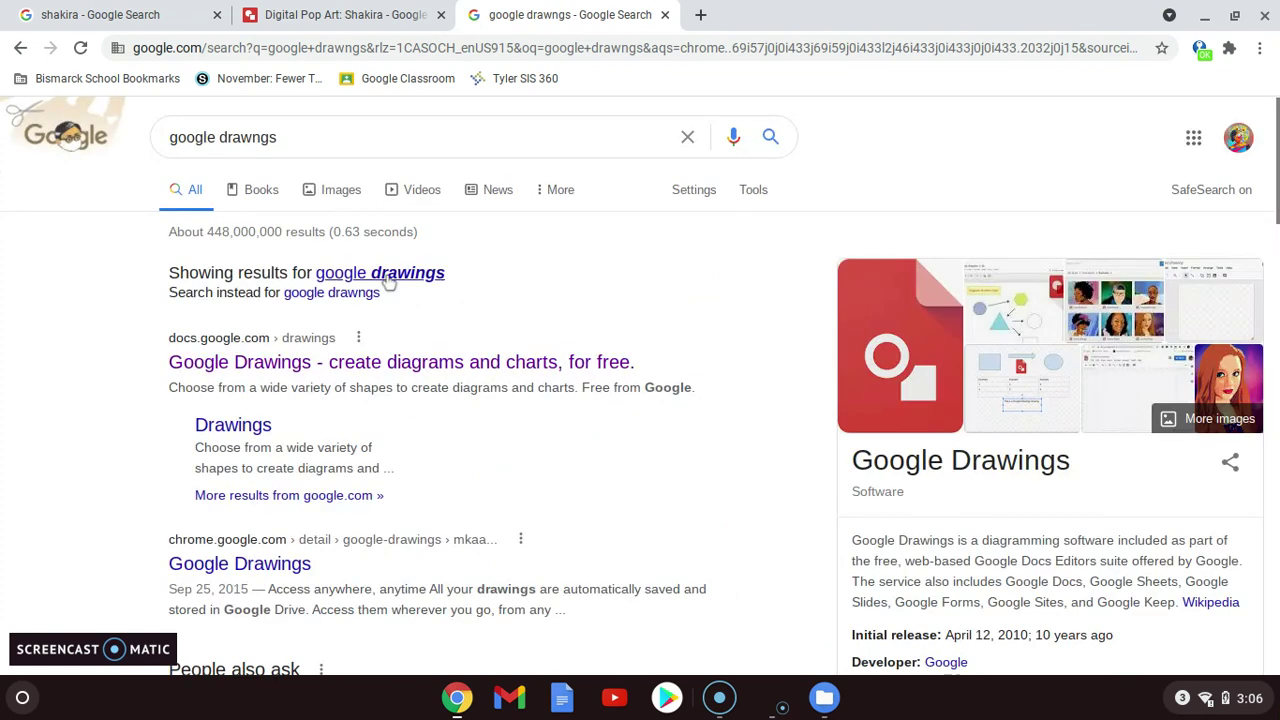
left_click(389, 281)
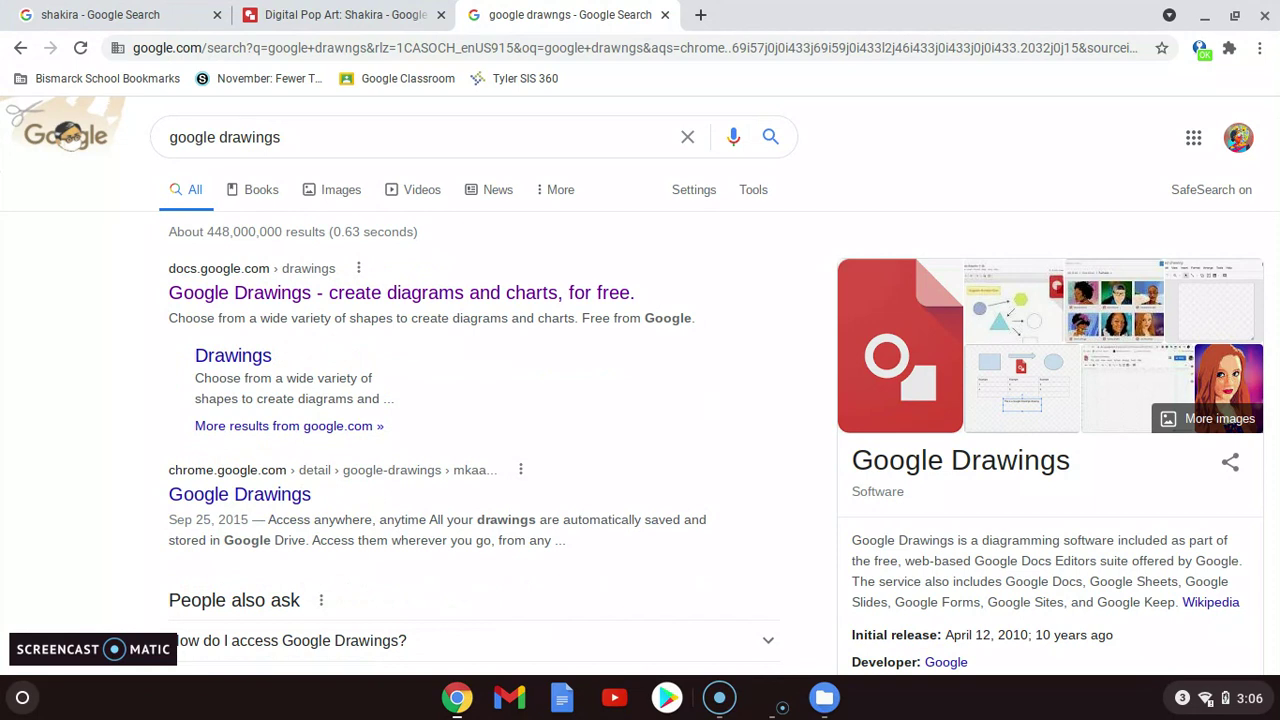
left_click(380, 298)
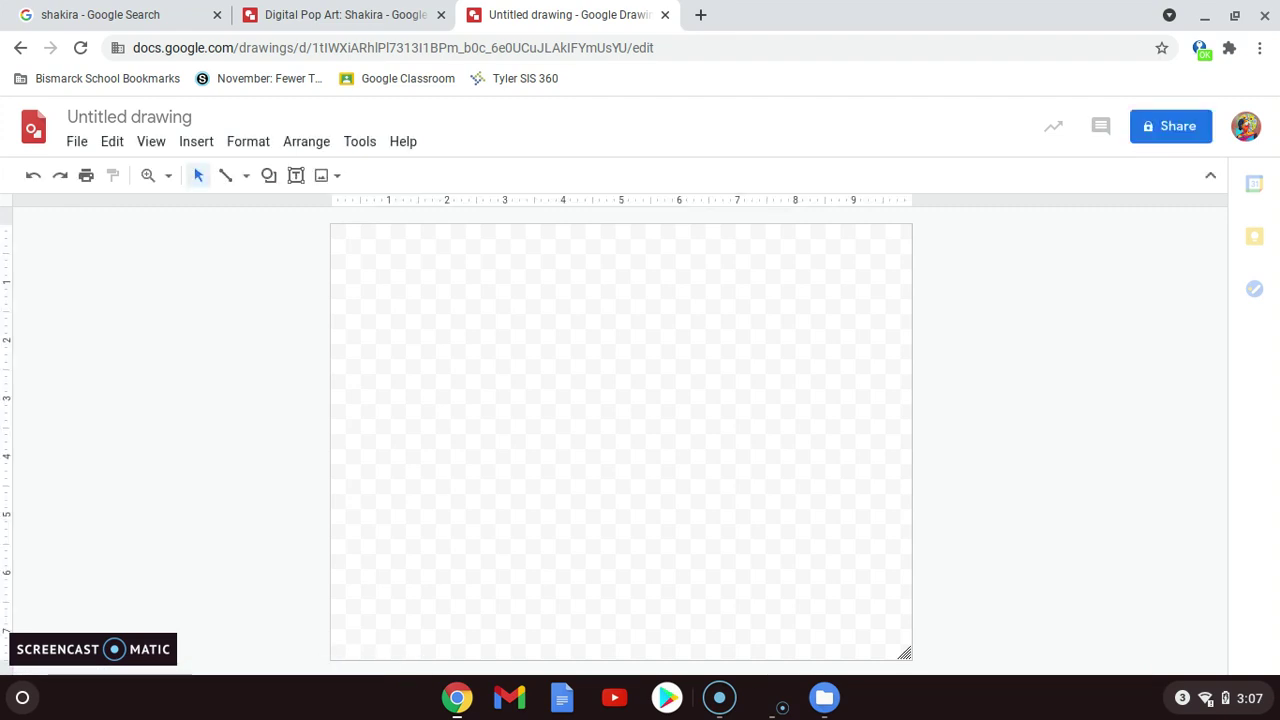
Step: Rename the untitled drawing as "Gaga Pop Art"
left_click(155, 117)
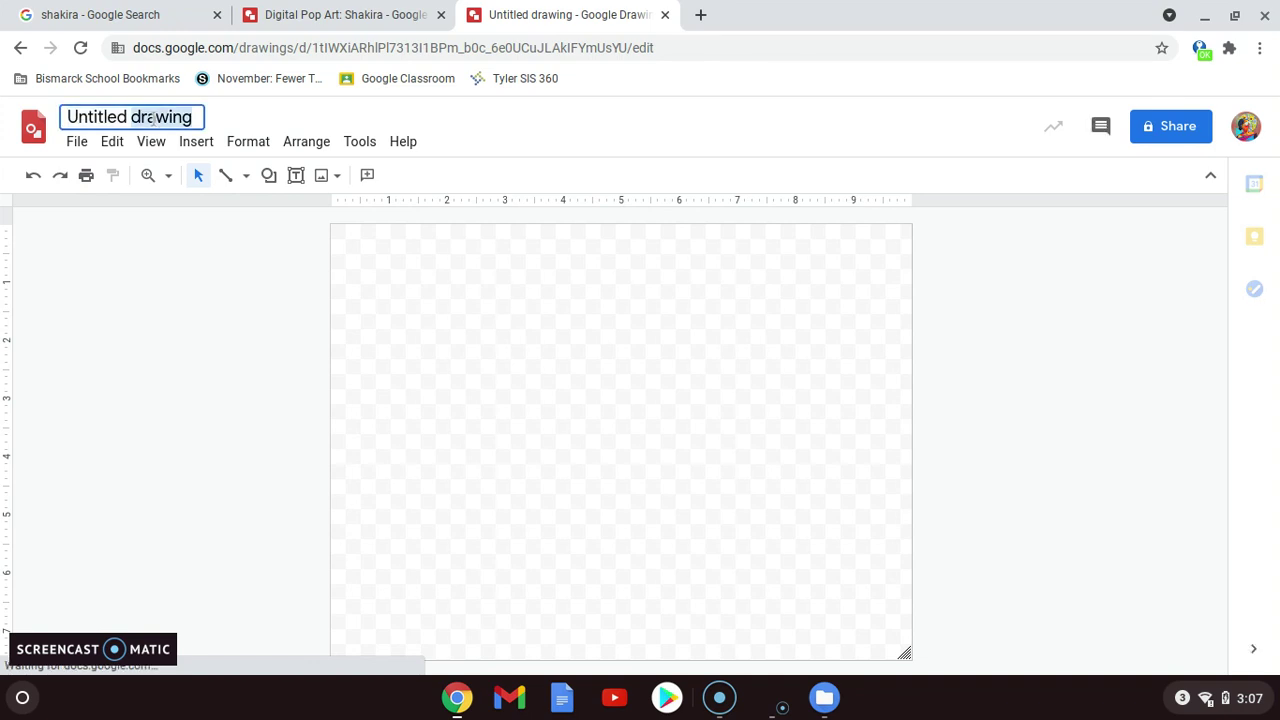
double_click(155, 117)
triple_click(152, 117)
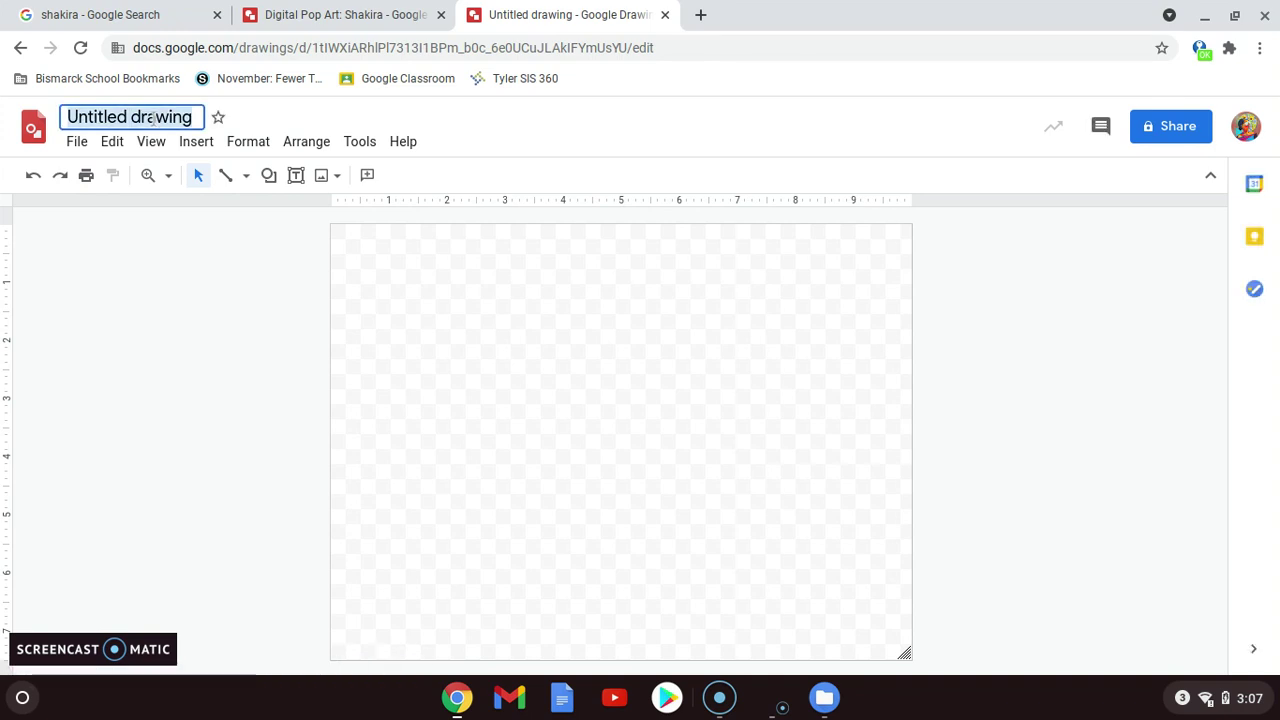
type("Gaga")
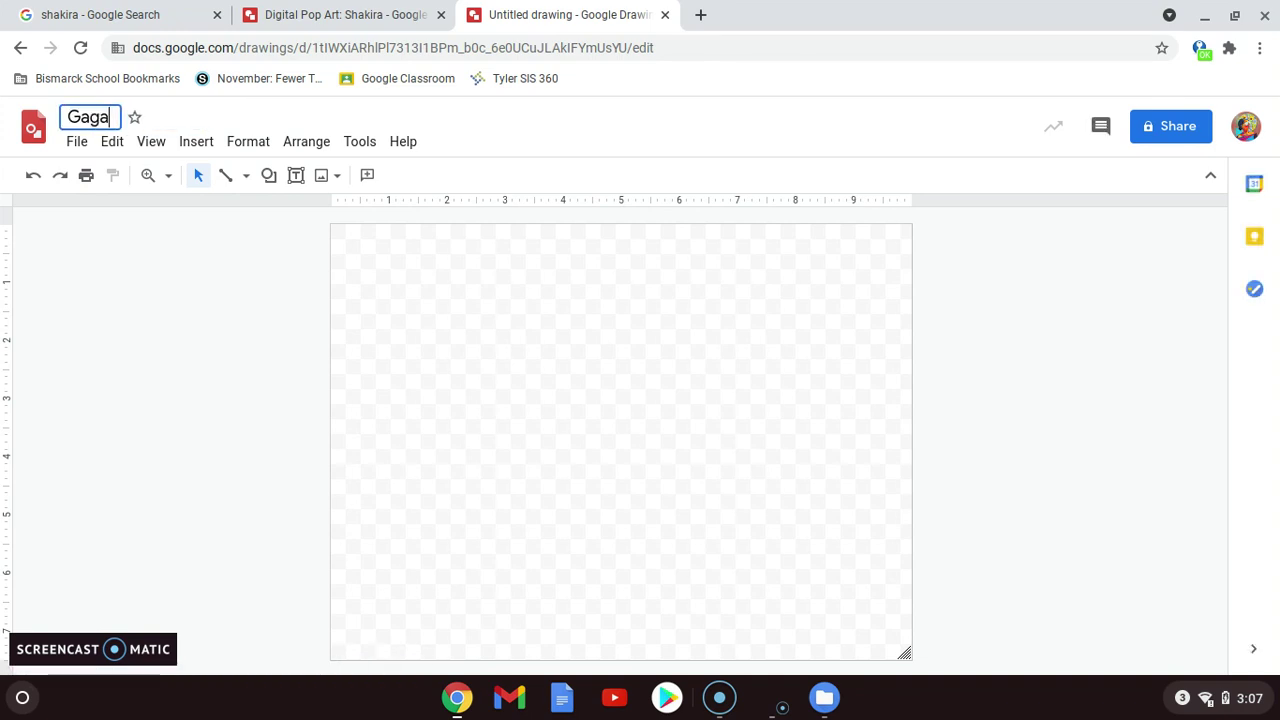
type(" Pop Art")
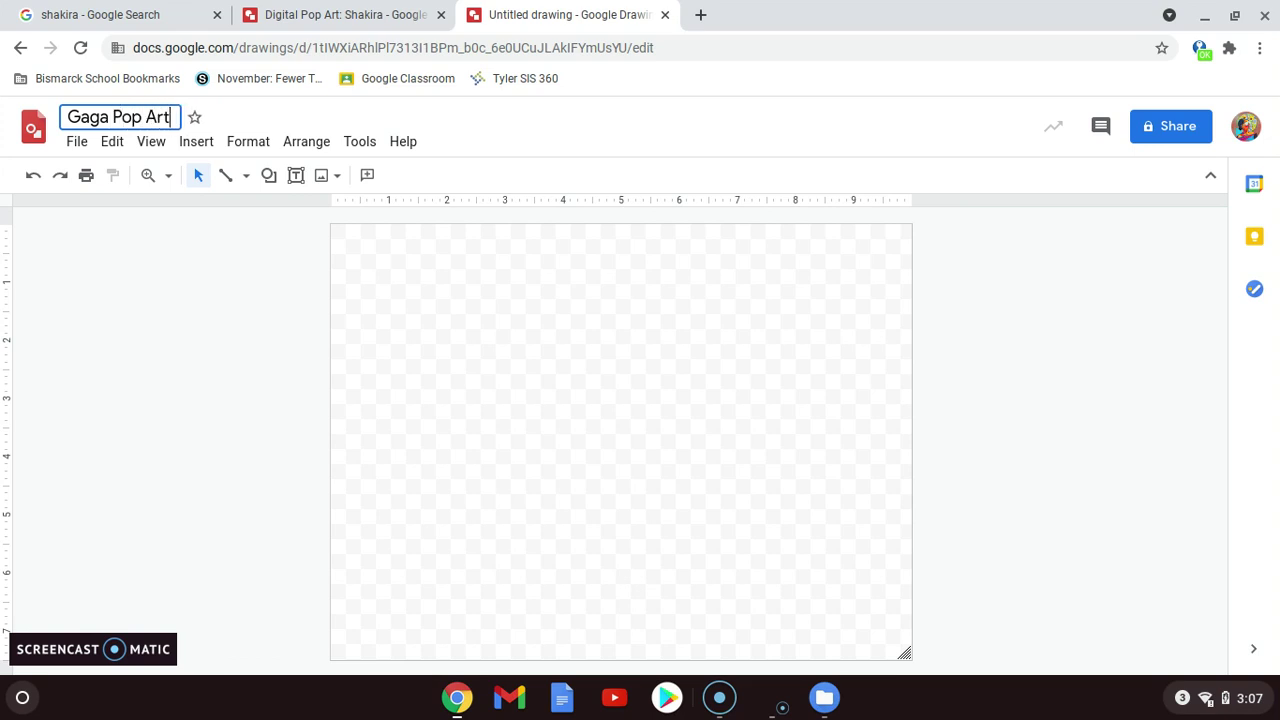
left_click(437, 379)
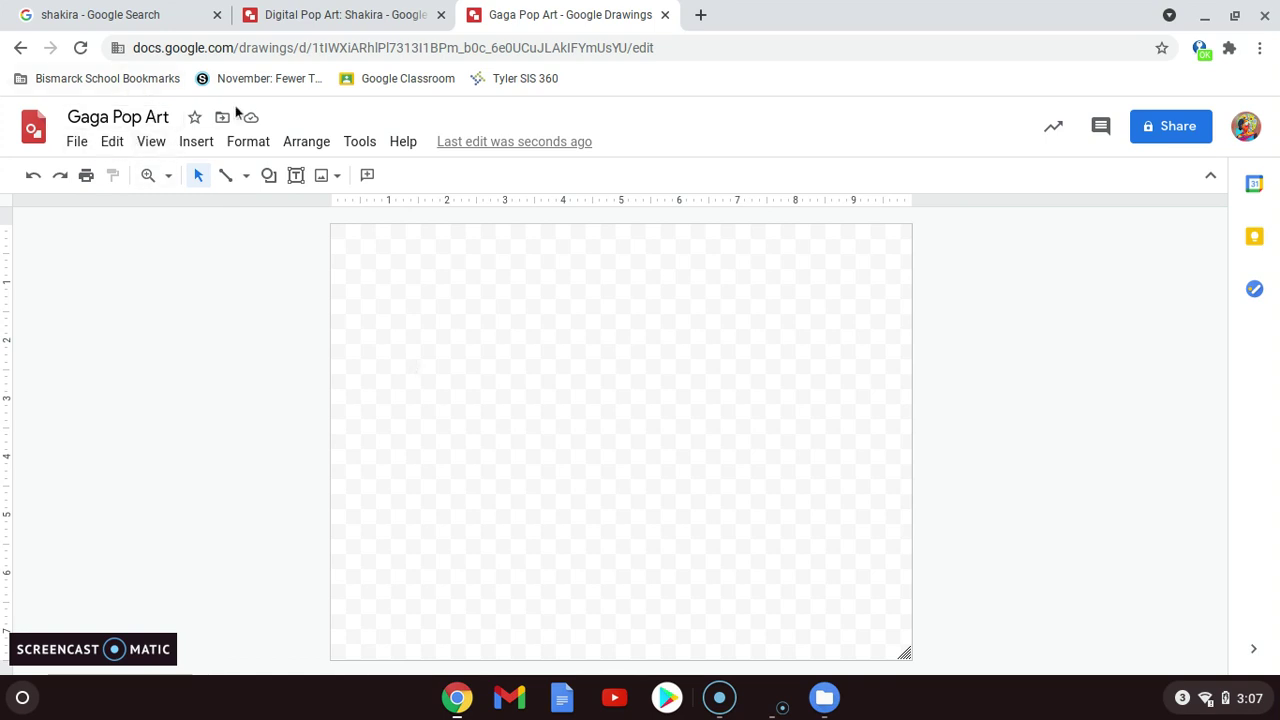
Step: Insert Gaga for Junior Art.jpg from Google Drive and move it flush with the canvas's upper-left corner
left_click(323, 178)
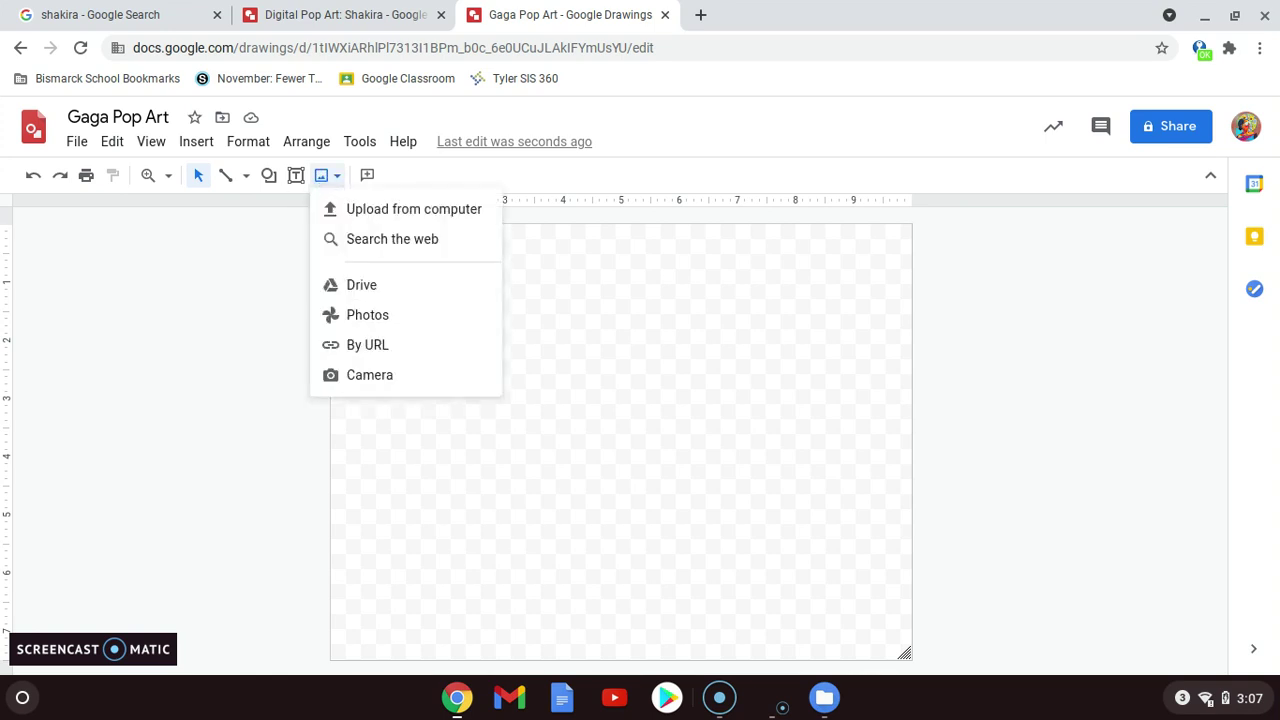
left_click(361, 288)
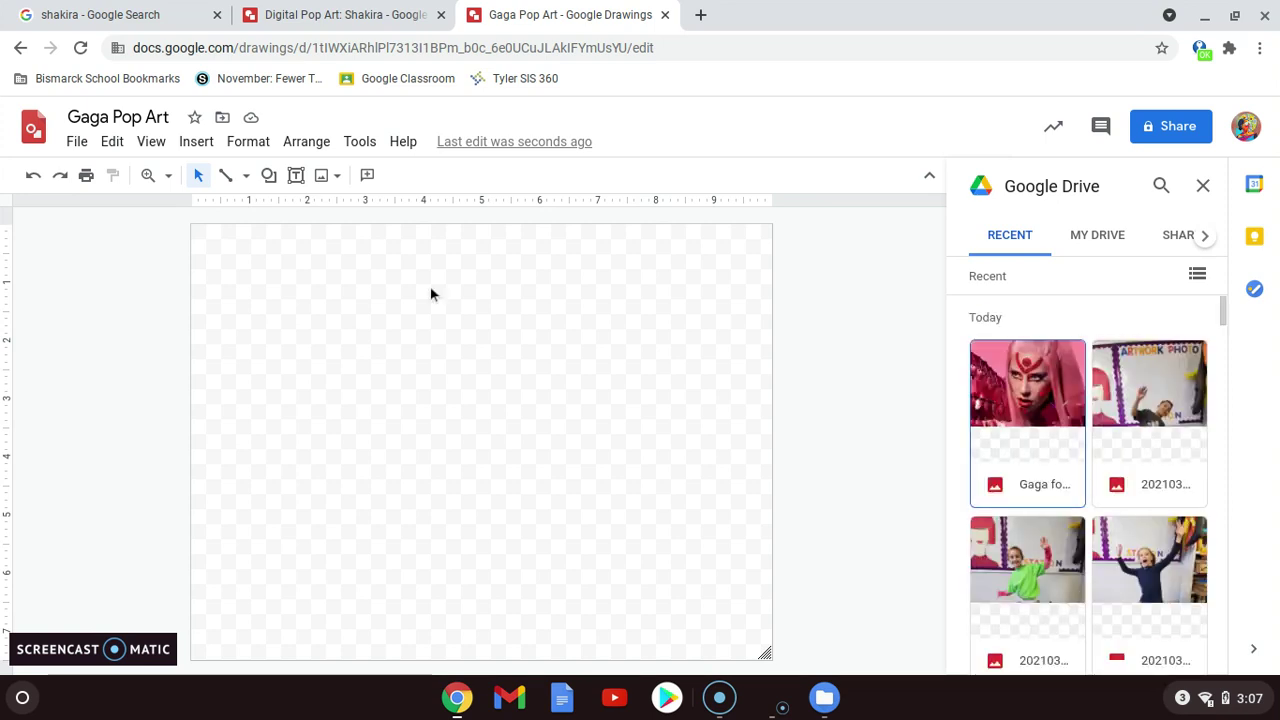
left_click(1021, 398)
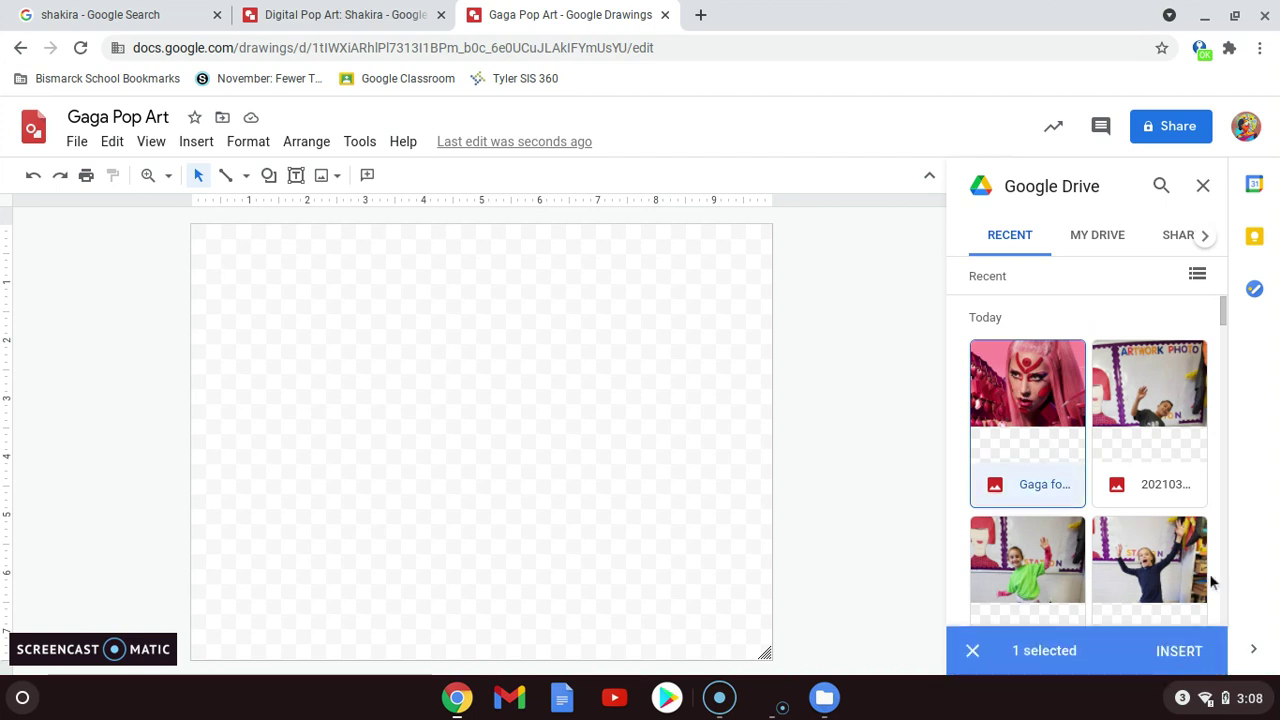
left_click(1180, 652)
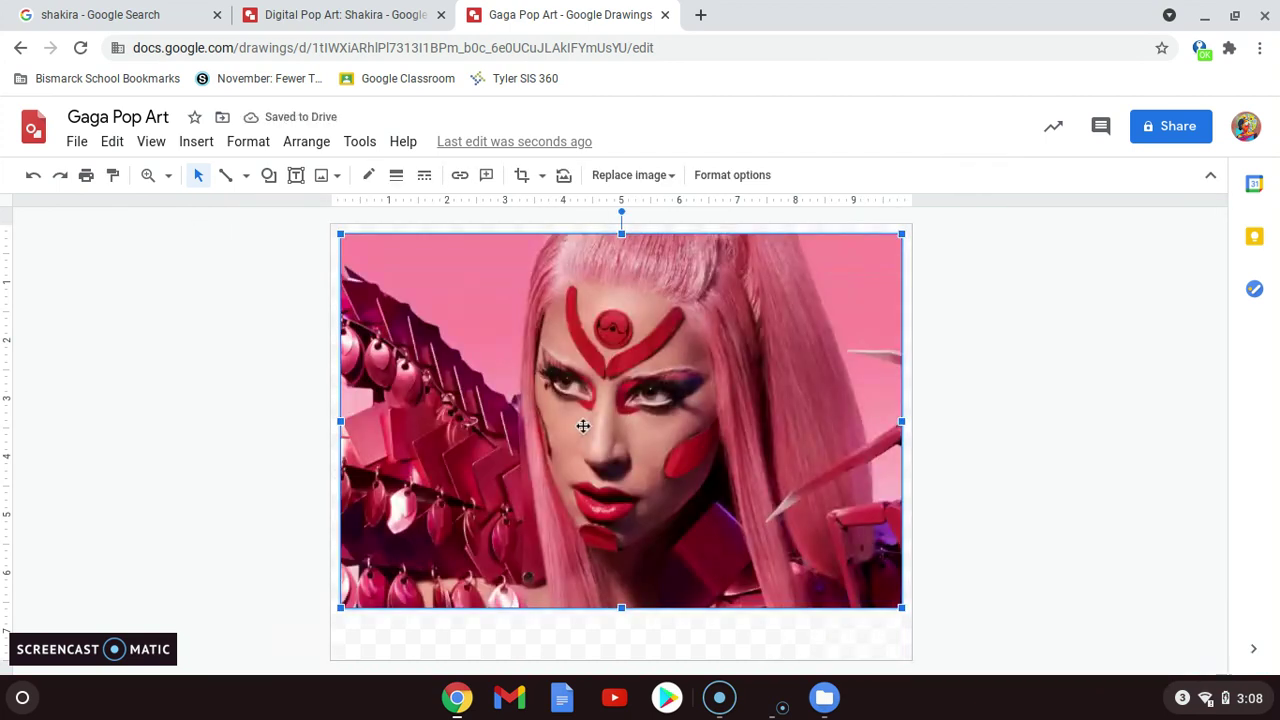
left_click_drag(583, 426, 571, 417)
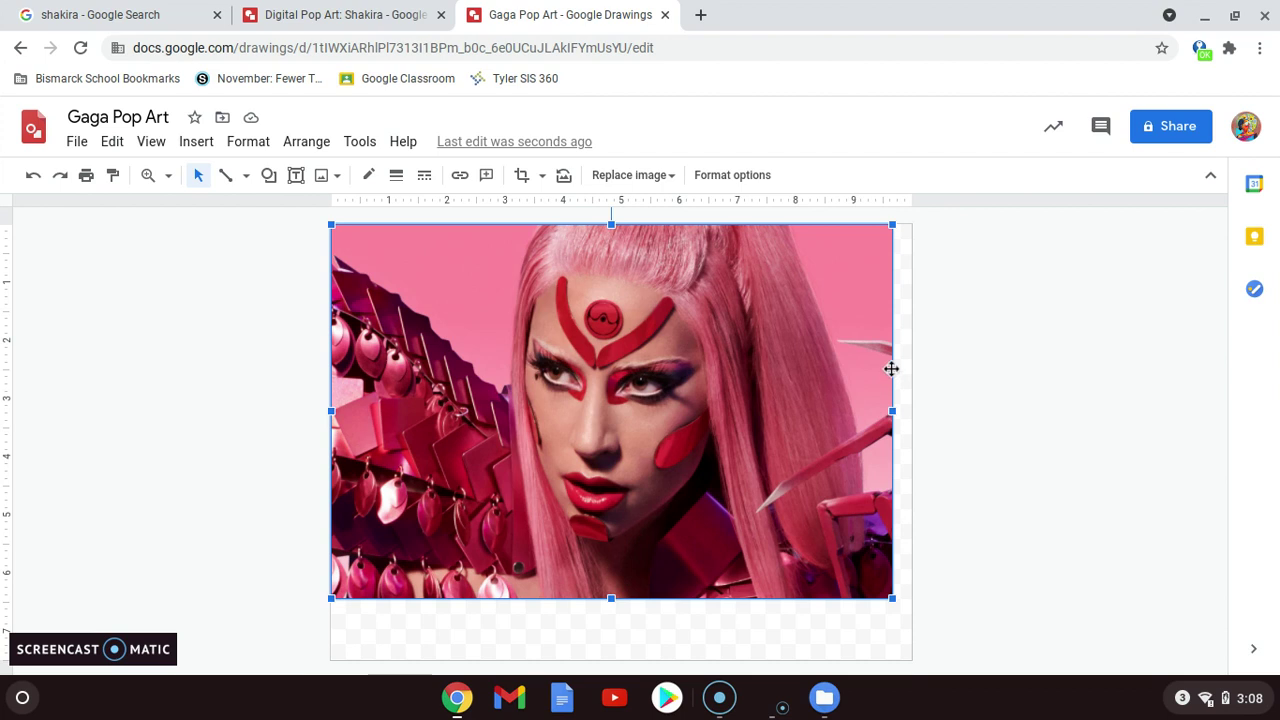
Step: Try stretching only the photo's width and then only its height to the canvas edges, undoing each stretch
left_click_drag(891, 411, 915, 413)
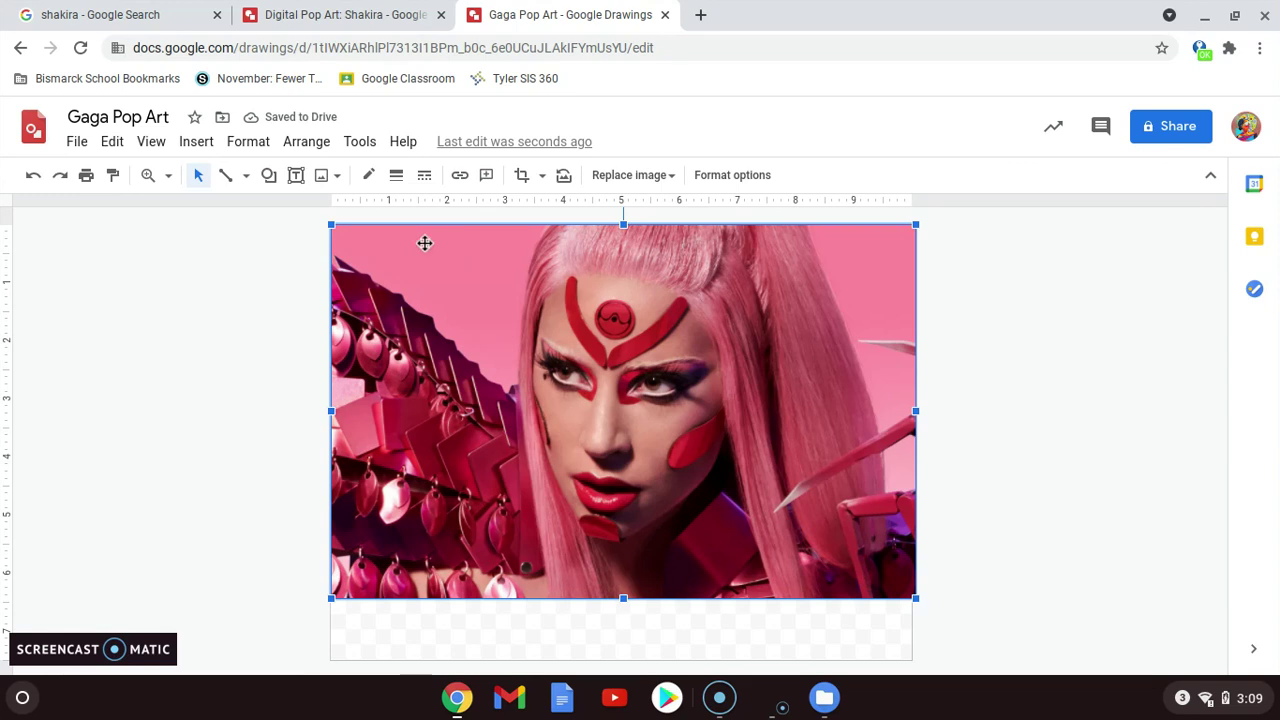
left_click(33, 177)
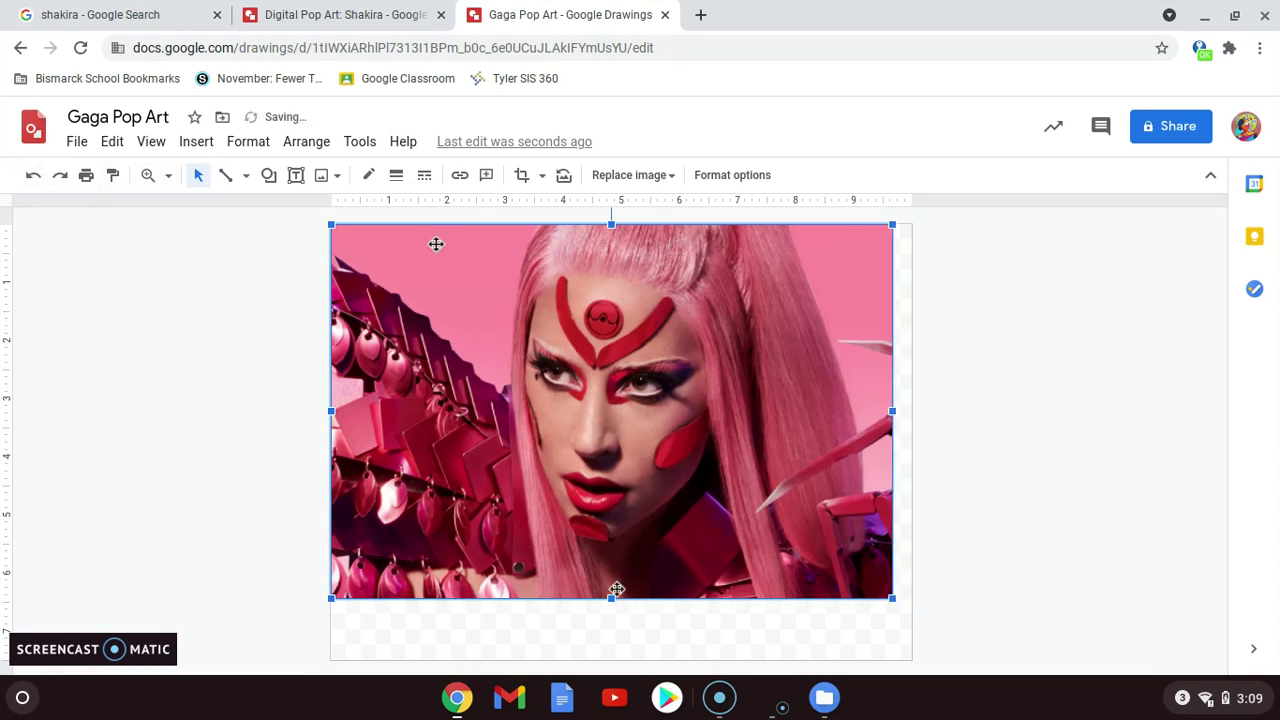
left_click_drag(611, 599, 606, 663)
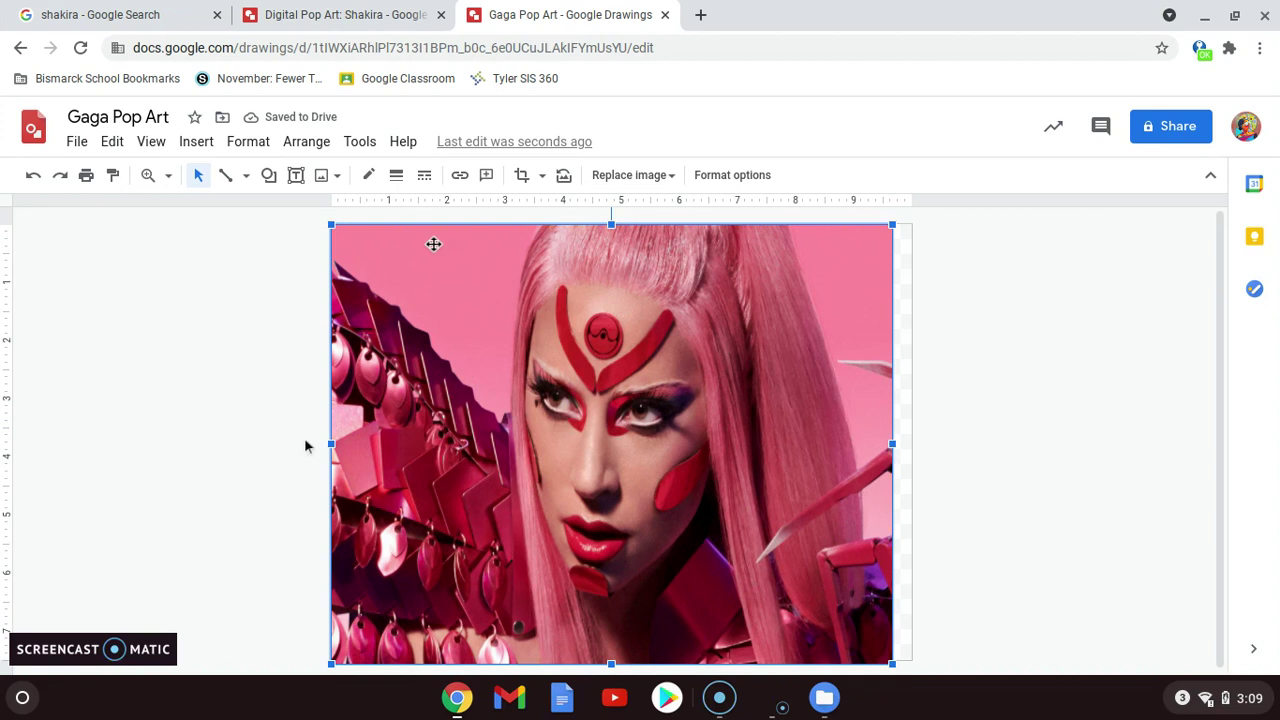
left_click(33, 177)
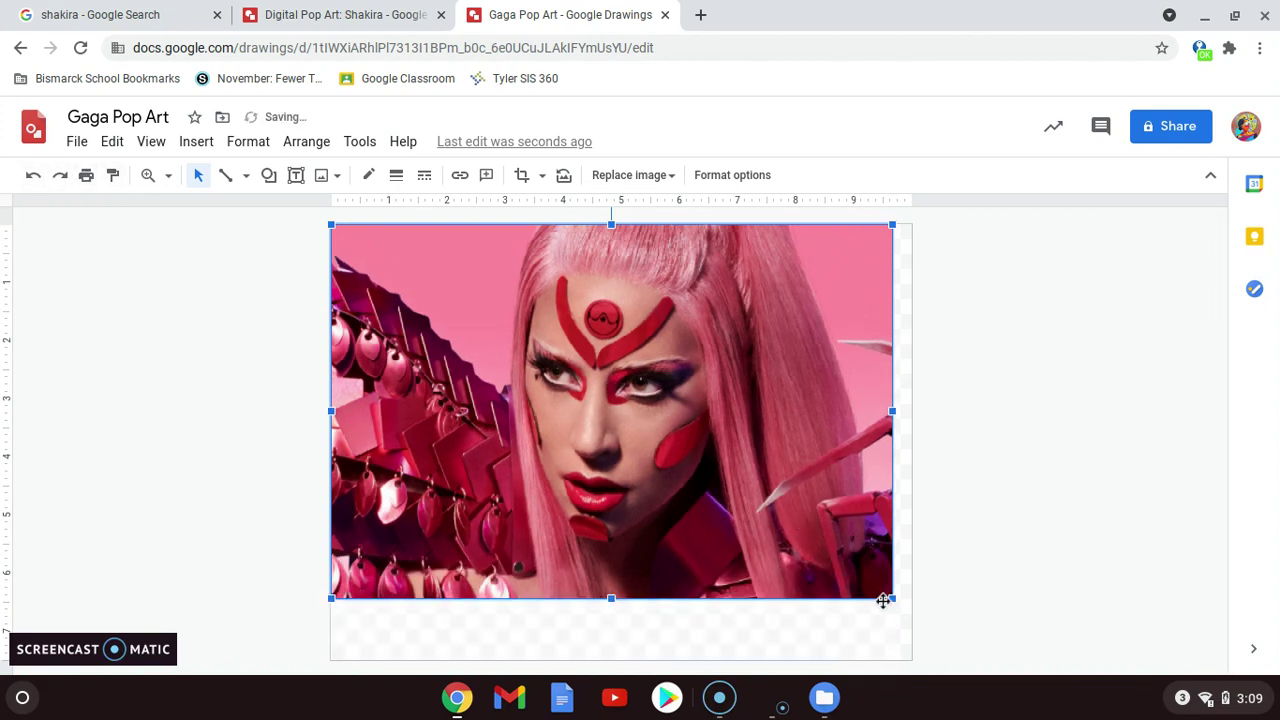
Step: Scale the photo proportionally to the full canvas width and shorten the canvas to the photo's lower edge
left_click_drag(892, 599, 910, 608)
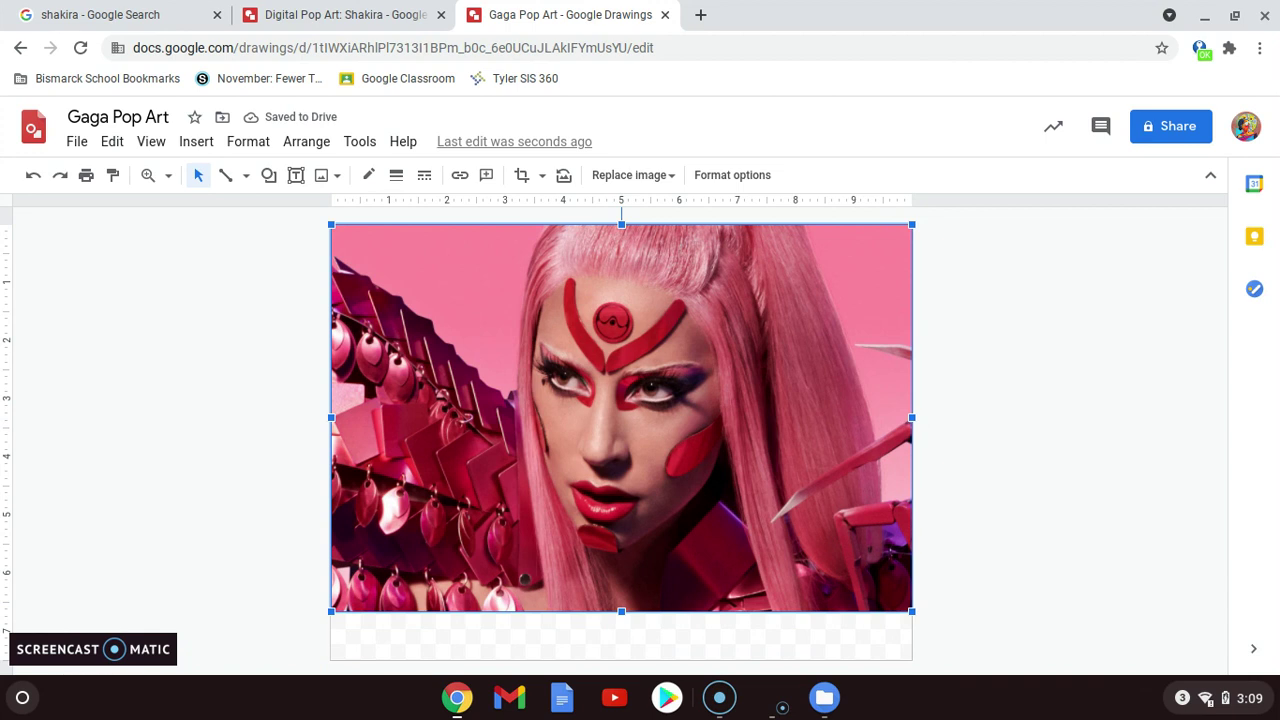
left_click(888, 649)
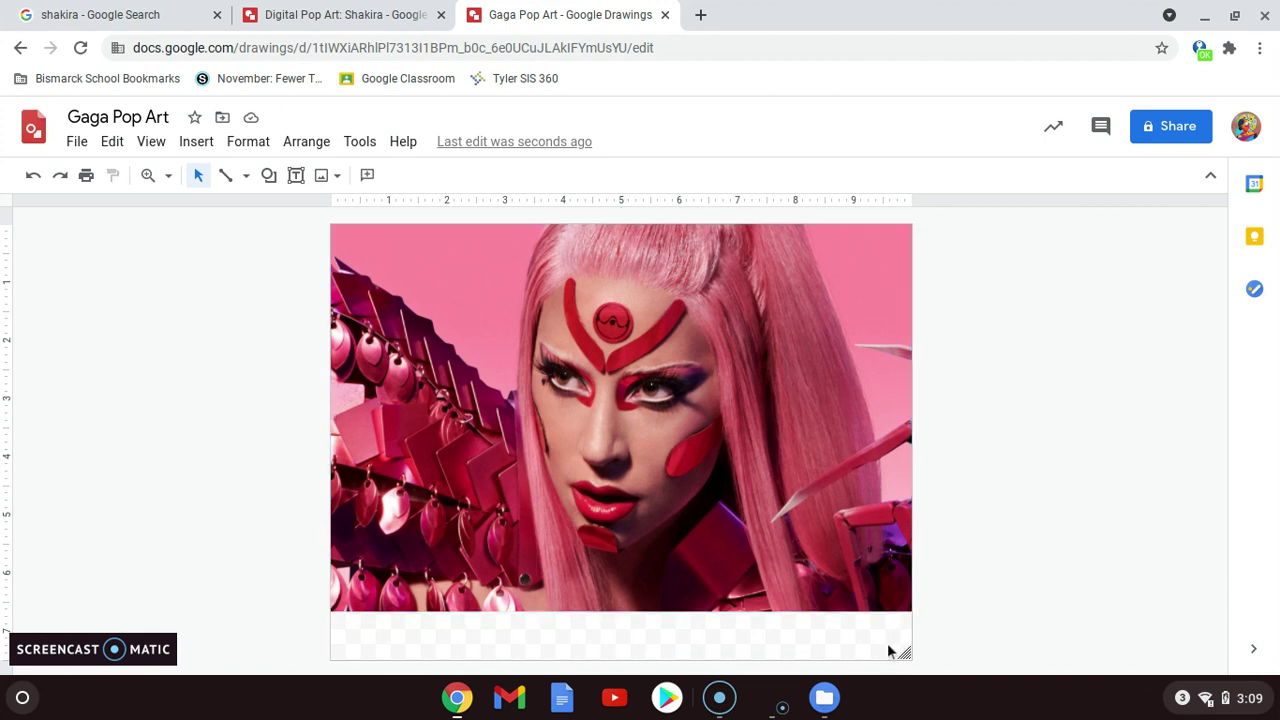
left_click(886, 523)
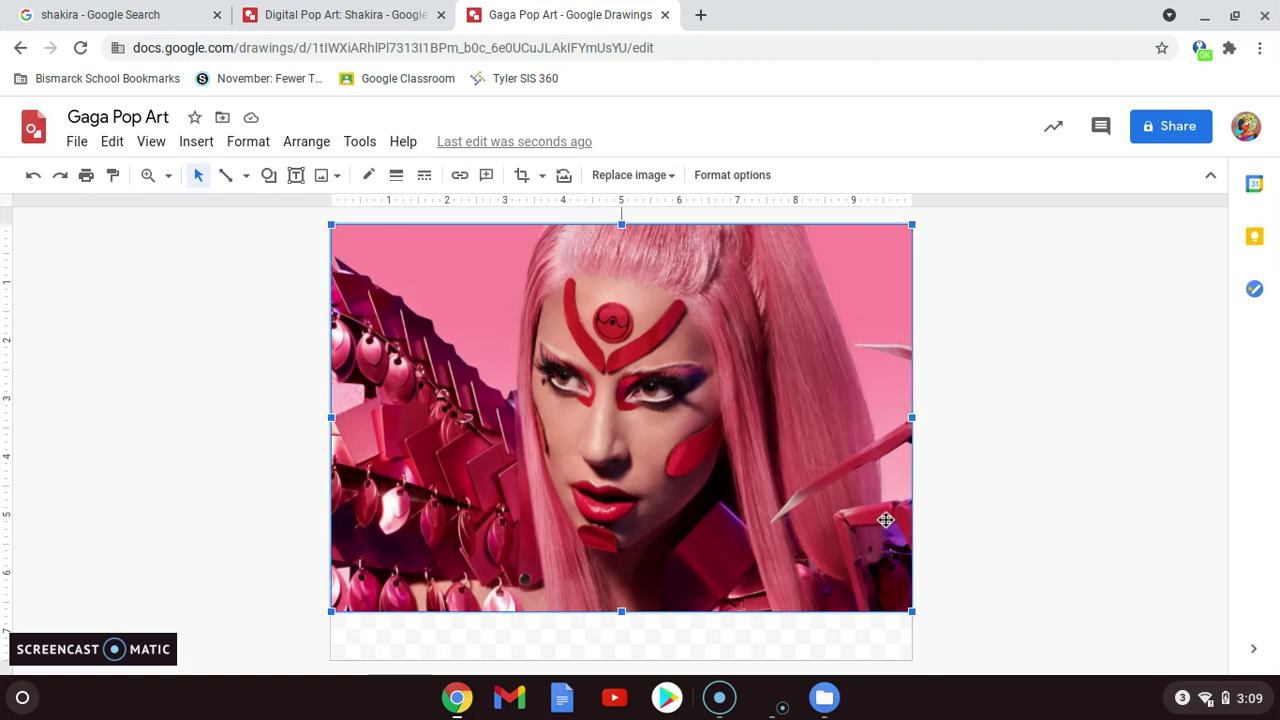
left_click(751, 647)
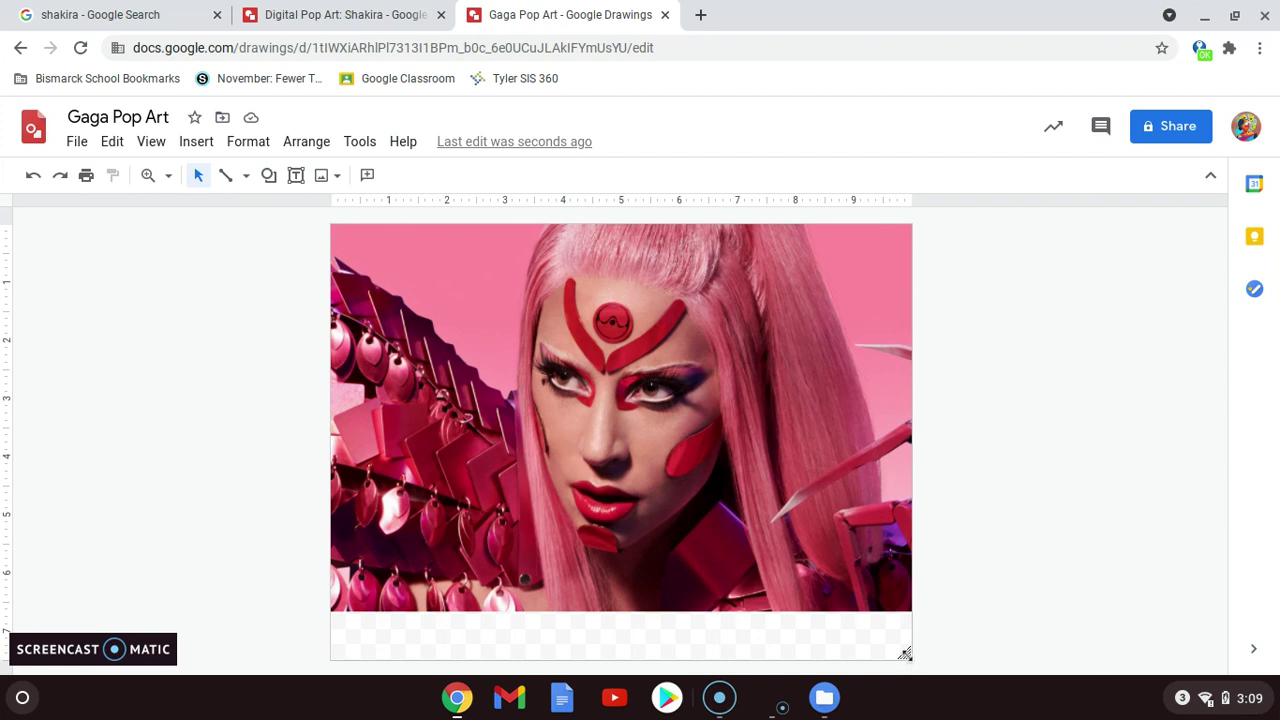
left_click_drag(904, 653, 911, 612)
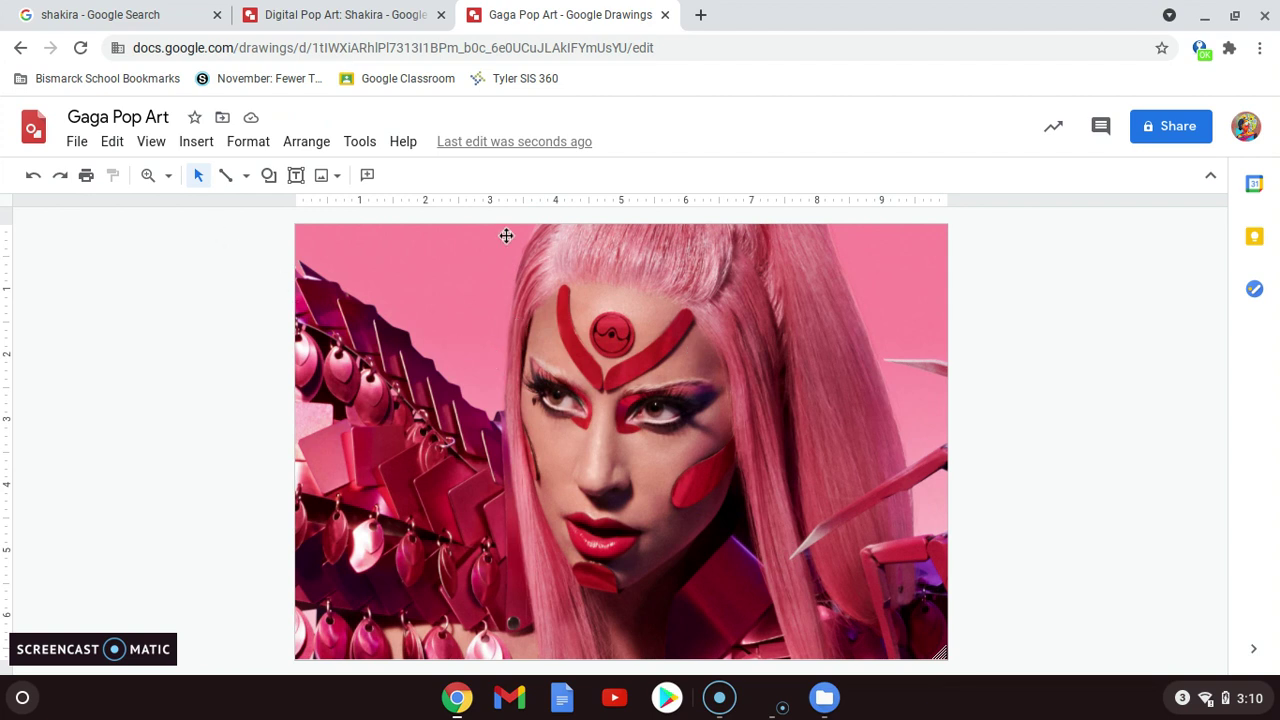
left_click(76, 142)
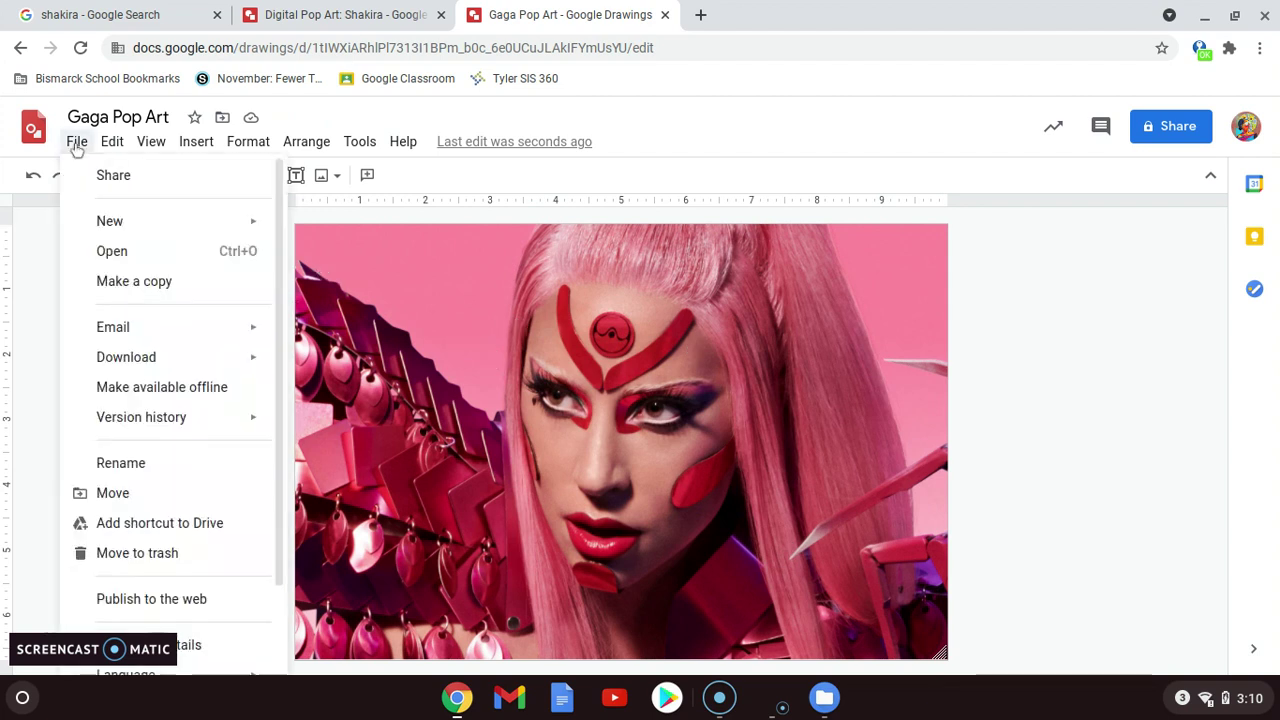
mouse_move(162, 230)
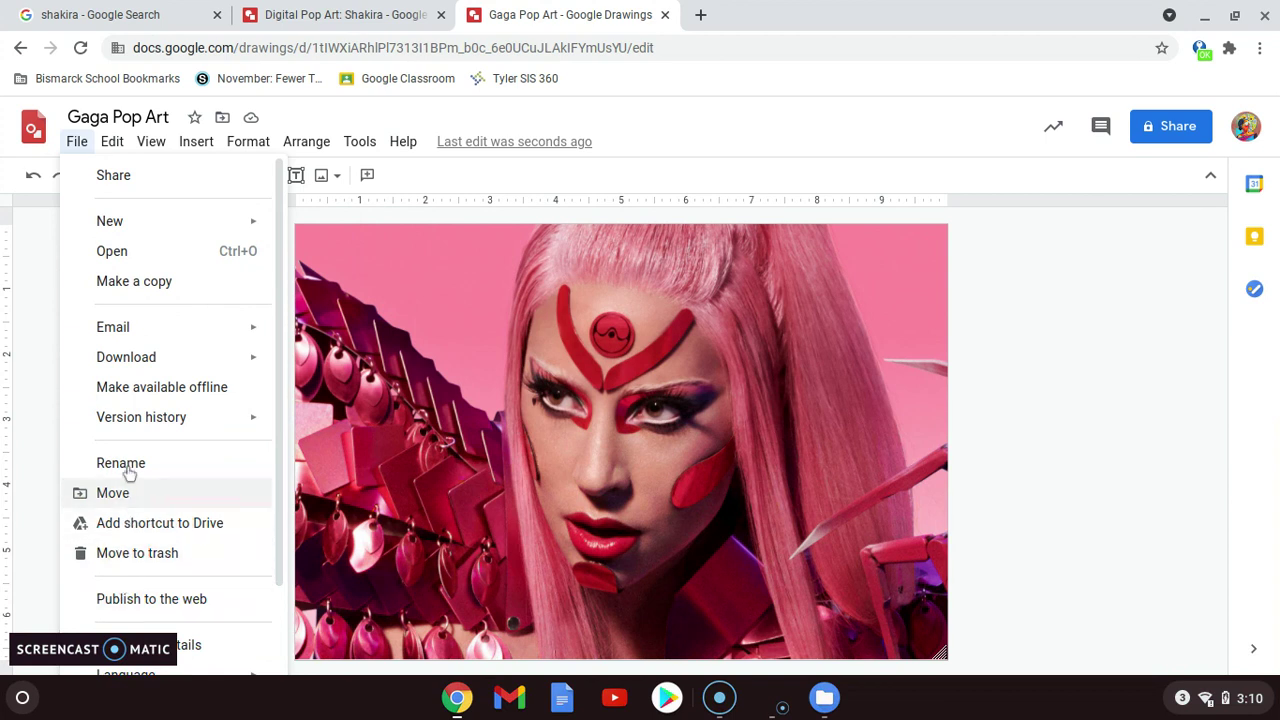
left_click(27, 440)
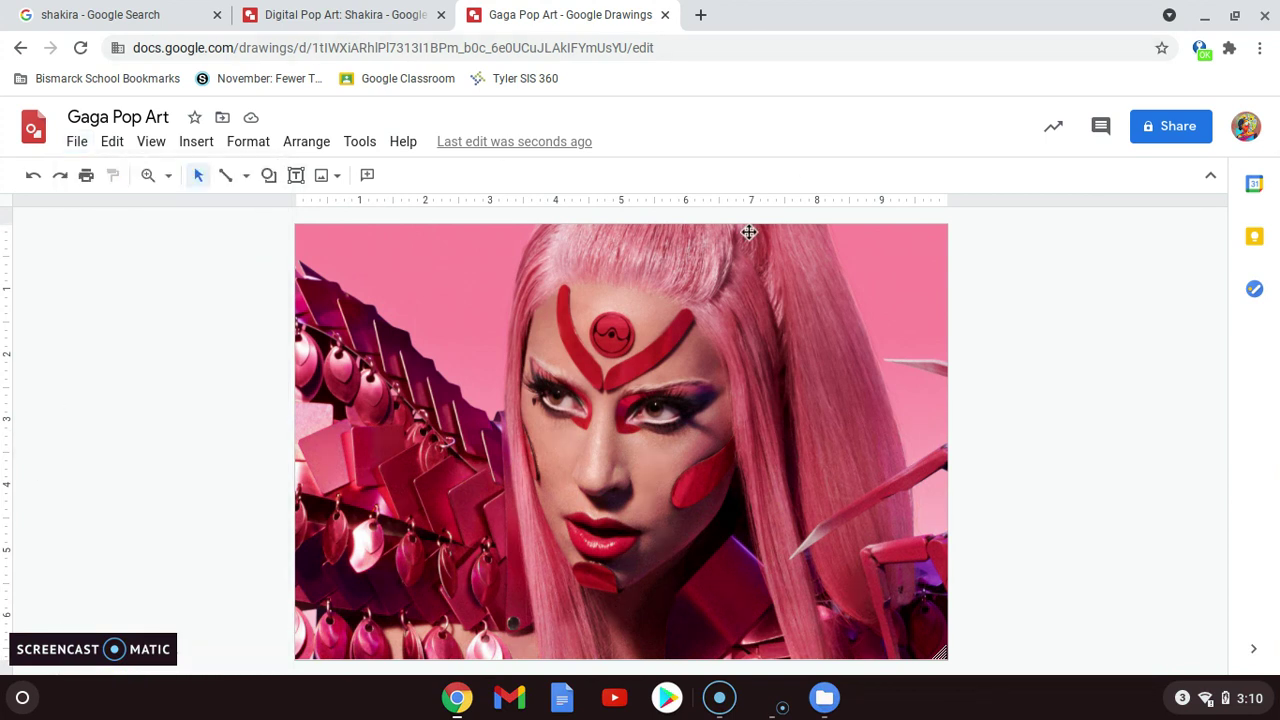
Step: Open Google Drive in a new tab to check for the saved photo and drawing, and return to the Gaga Pop Art drawing
left_click(700, 15)
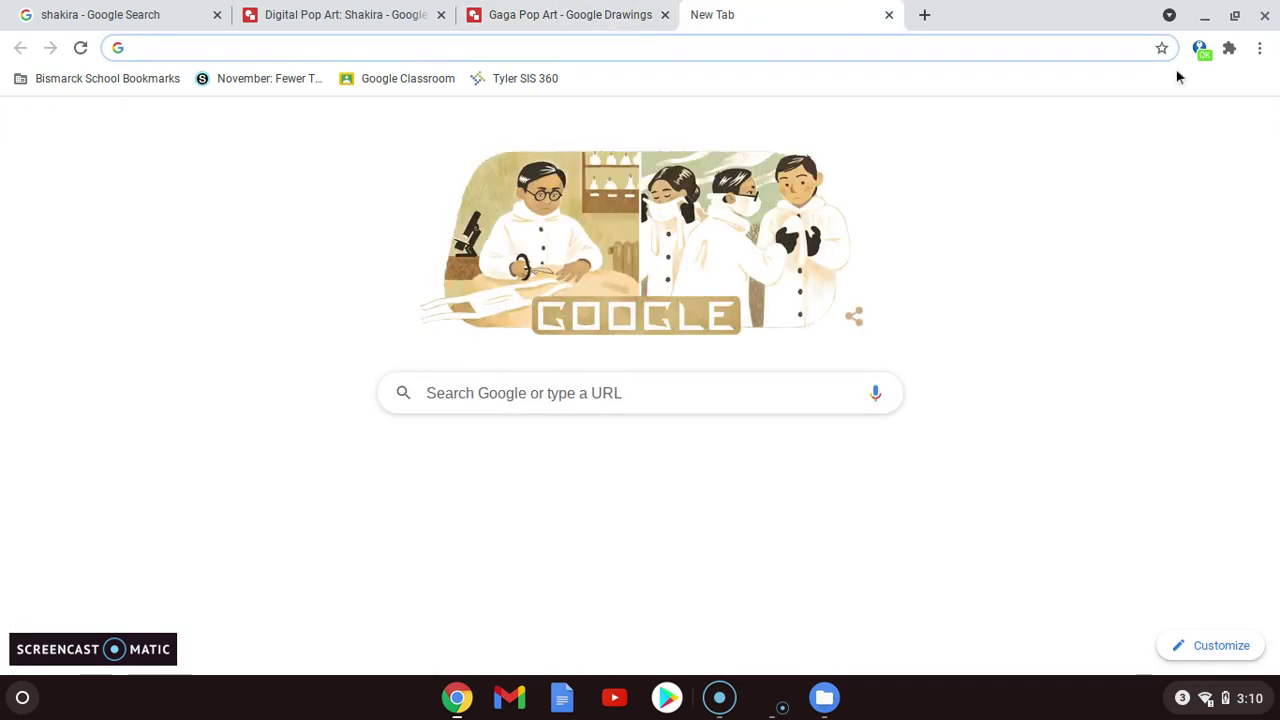
left_click(1203, 127)
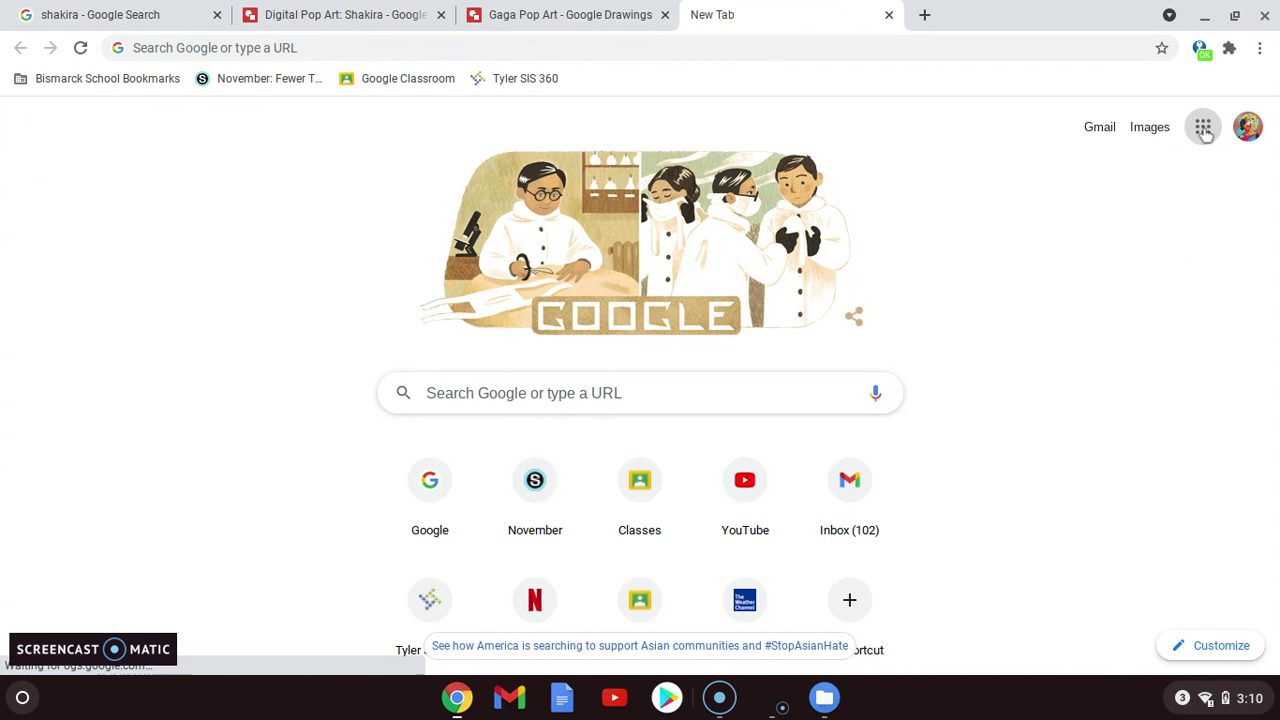
left_click(1214, 206)
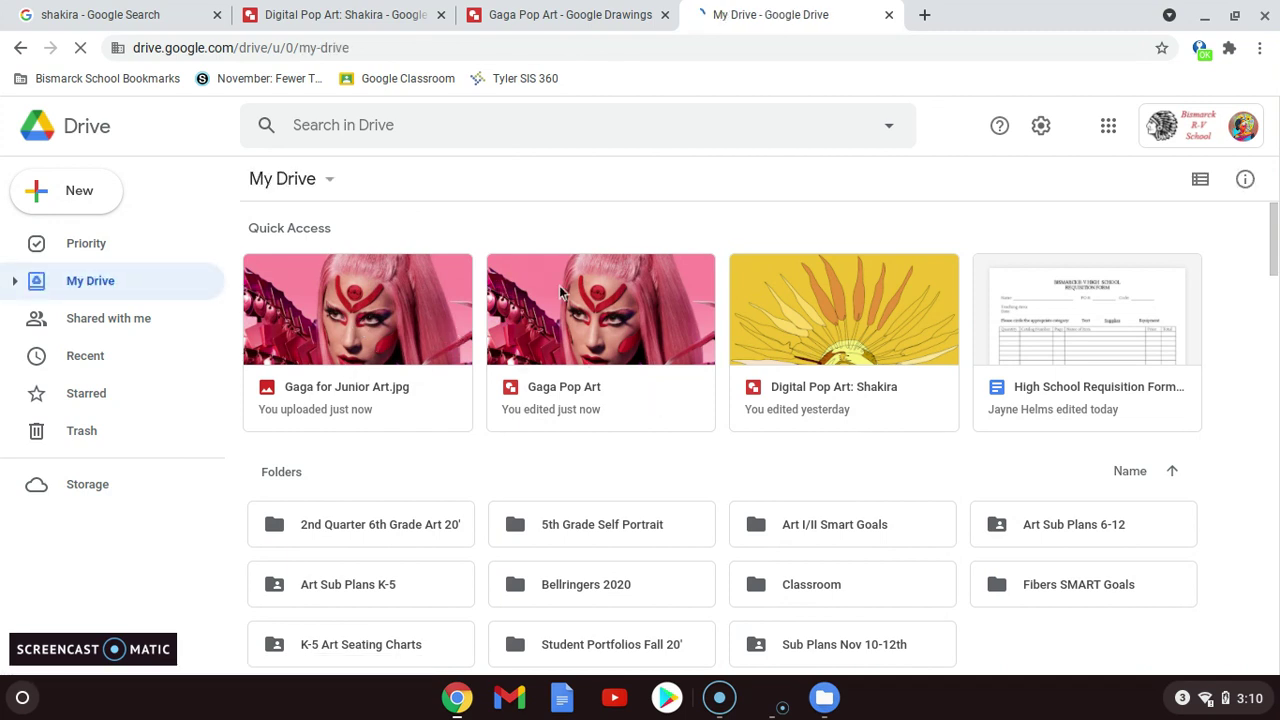
left_click(588, 8)
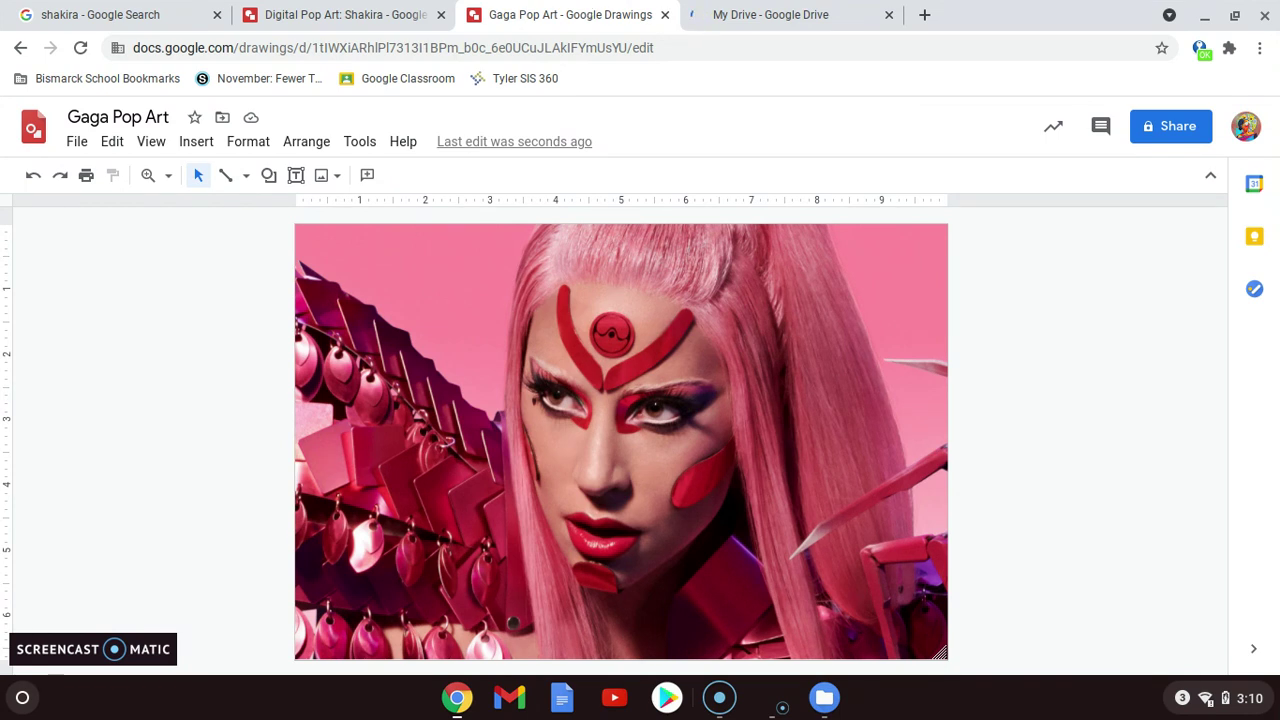
Step: Compare the Digital Pop Art: Shakira example with its source photo in the image search, and return to the Gaga Pop Art drawing
left_click(338, 9)
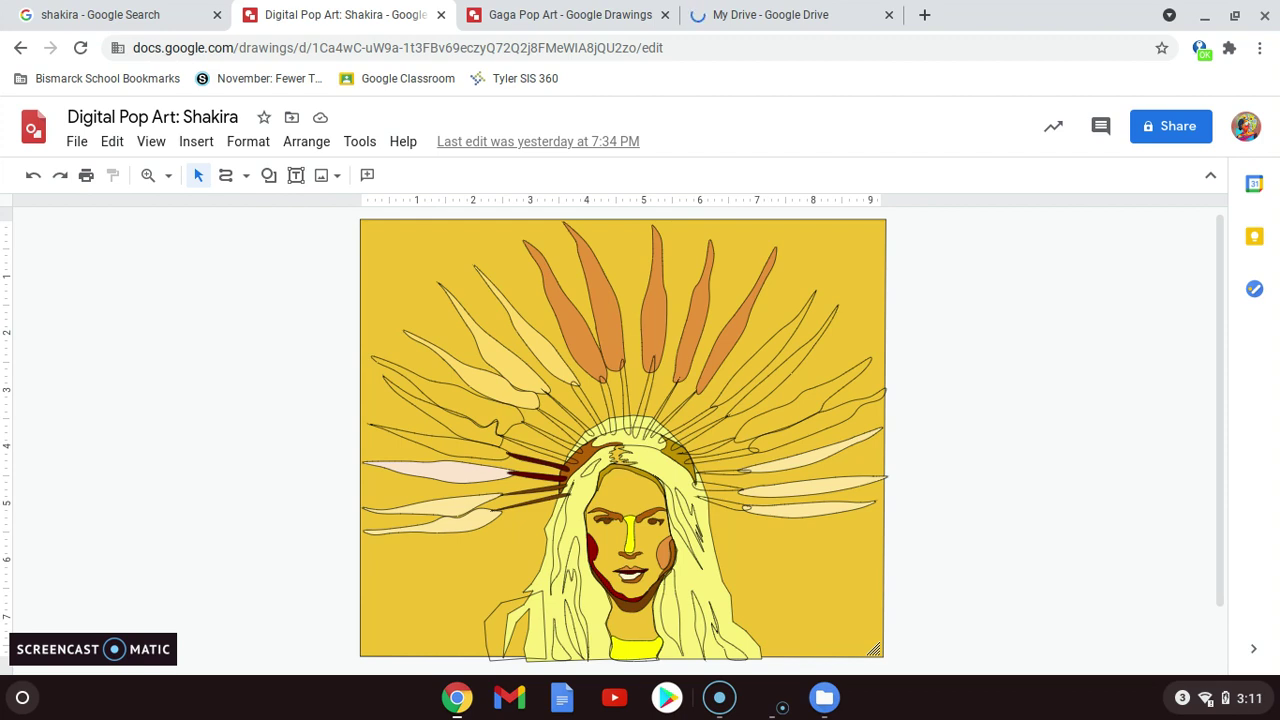
left_click(115, 12)
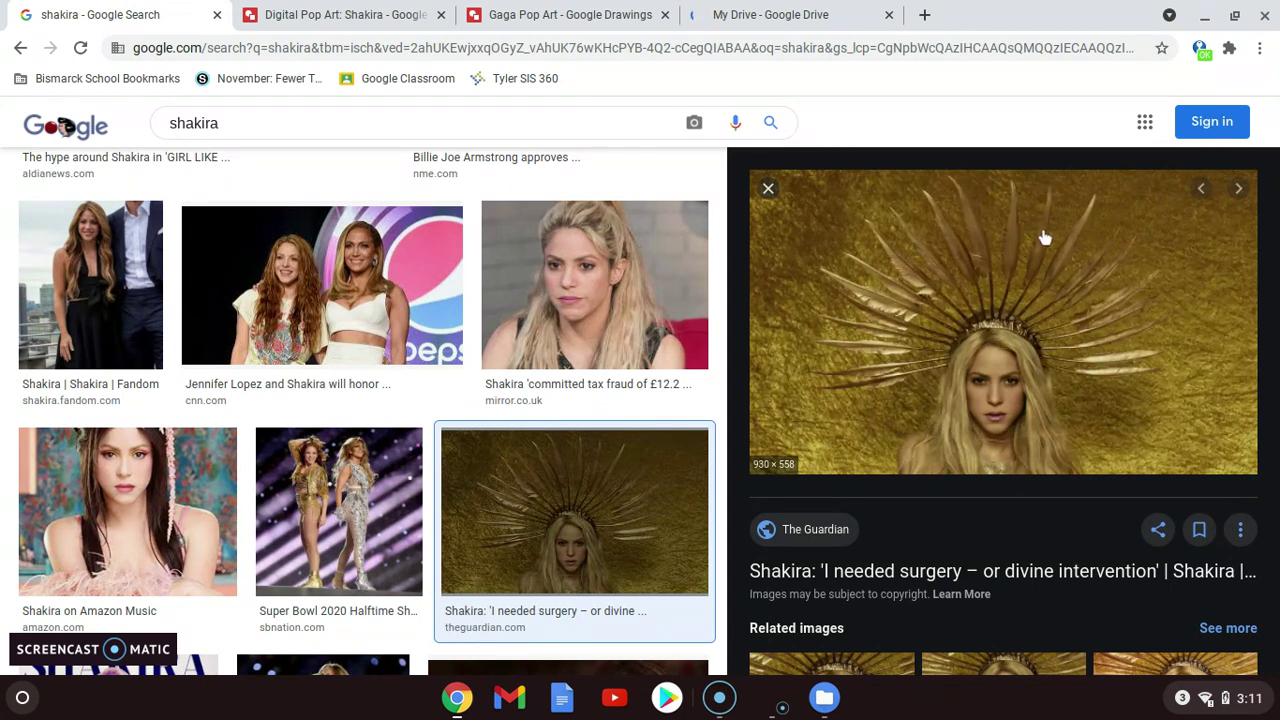
left_click(350, 12)
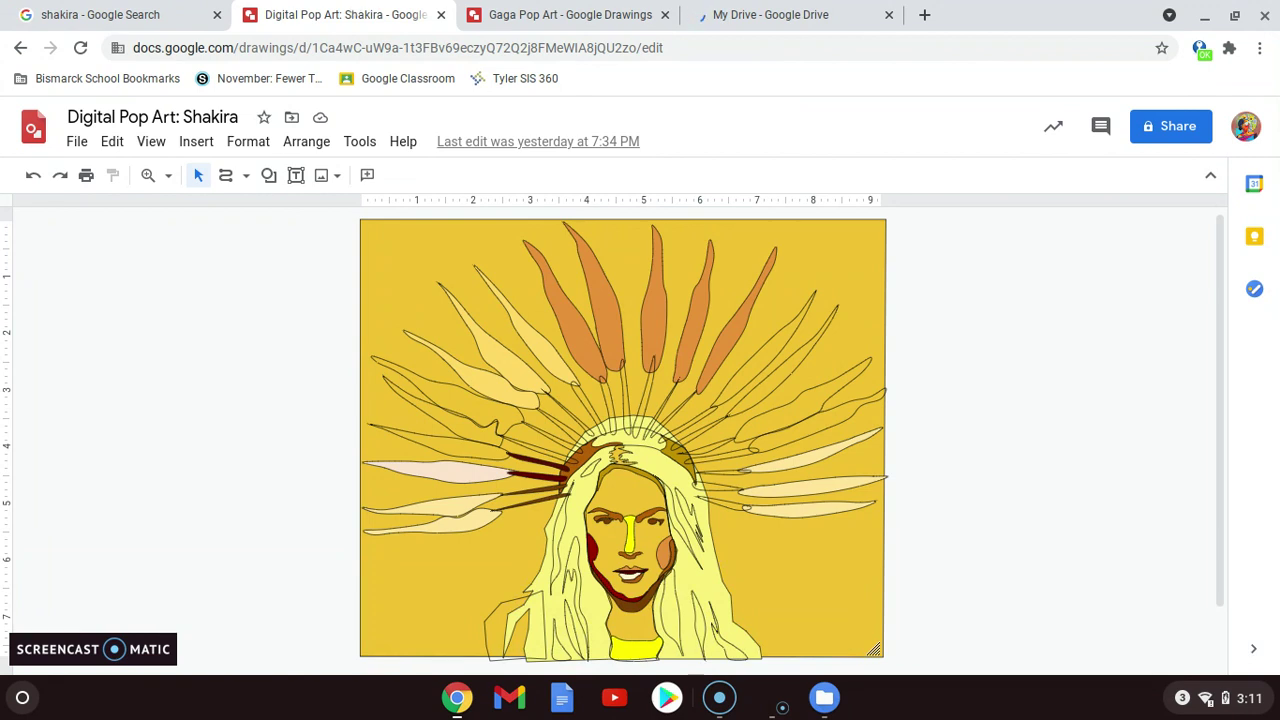
left_click(530, 13)
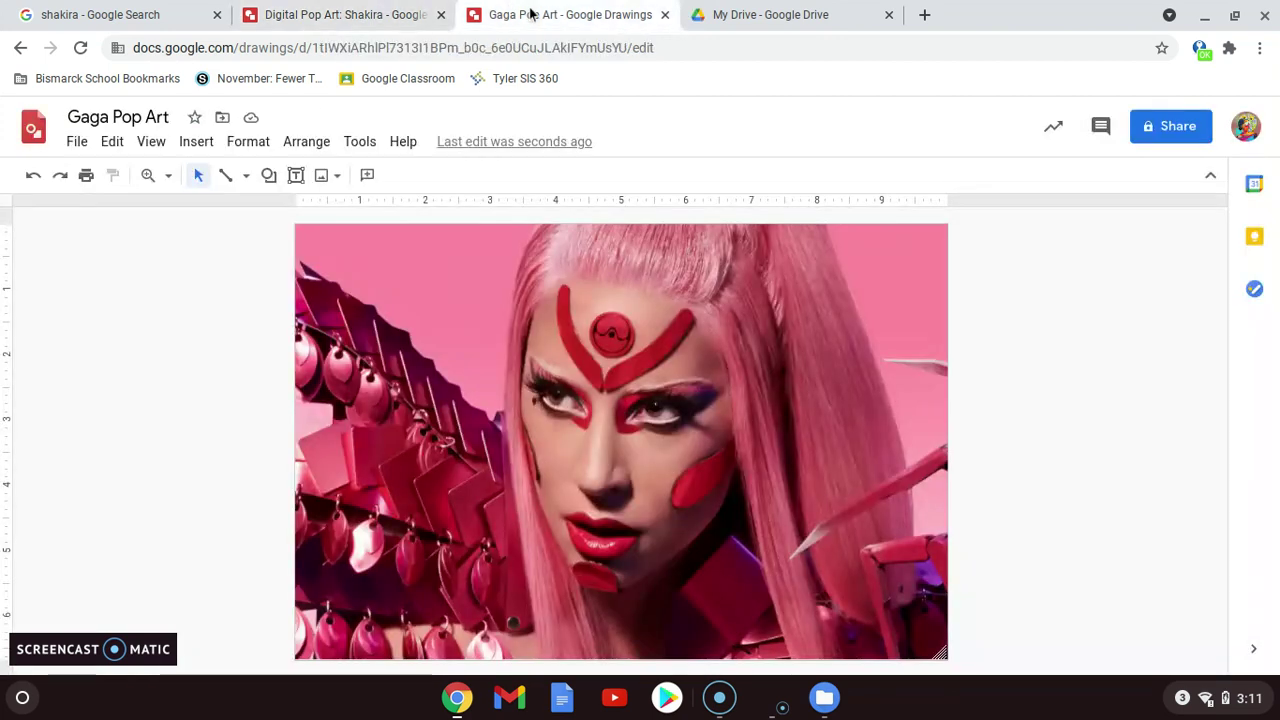